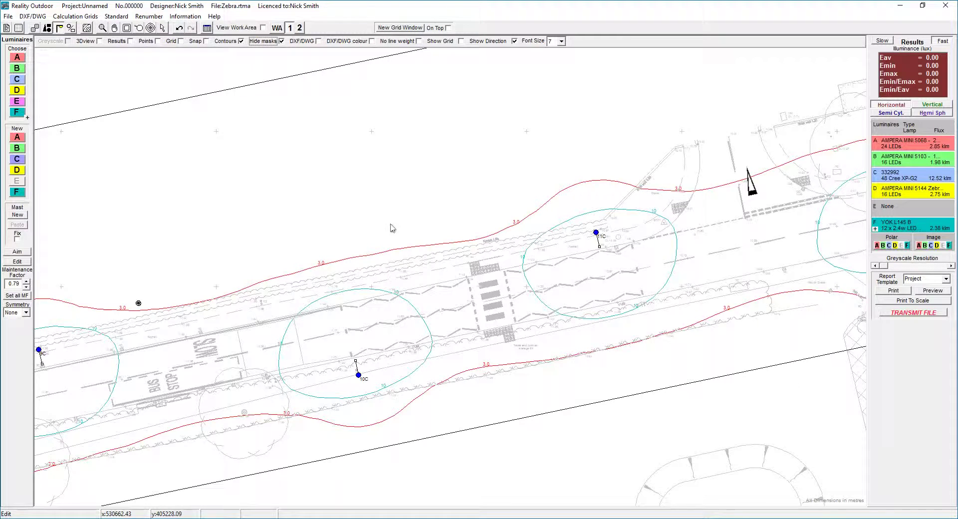
Switch to the browser showing the ILP TR12: Lighting of Pedestrian Crossings page.
{"action": "key", "text": "alt+Tab"}
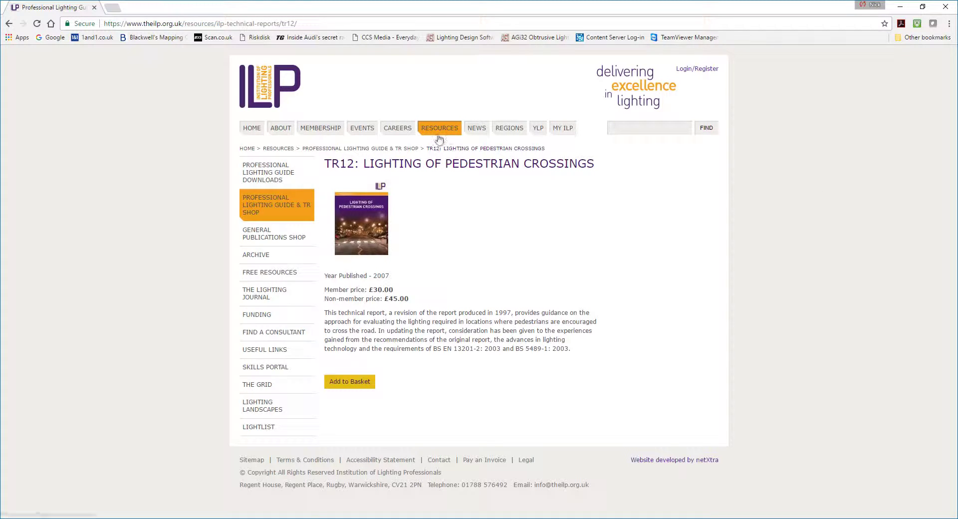
{"action": "left_click", "coordinate": [277, 211]}
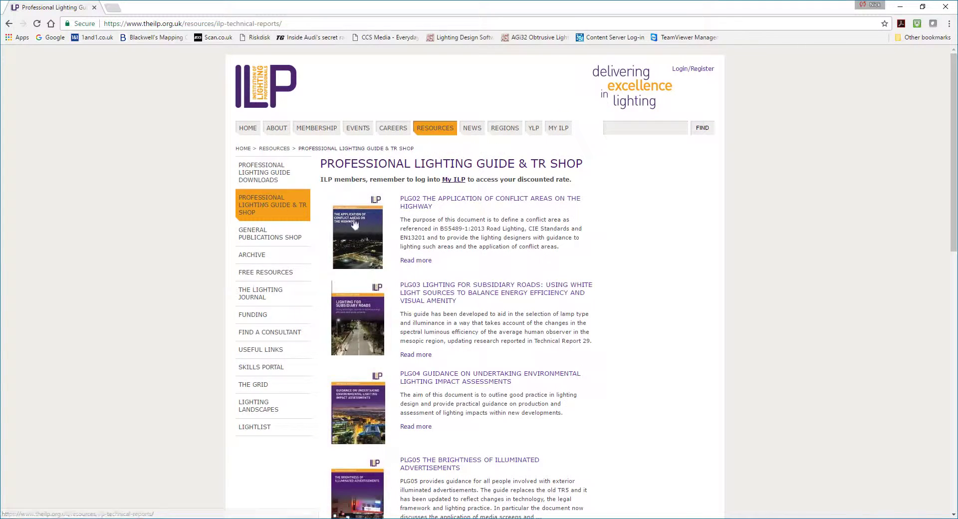
{"action": "scroll", "coordinate": [432, 263], "scroll_direction": "down", "scroll_amount": 9}
{"action": "scroll", "coordinate": [432, 265], "scroll_direction": "down", "scroll_amount": 4}
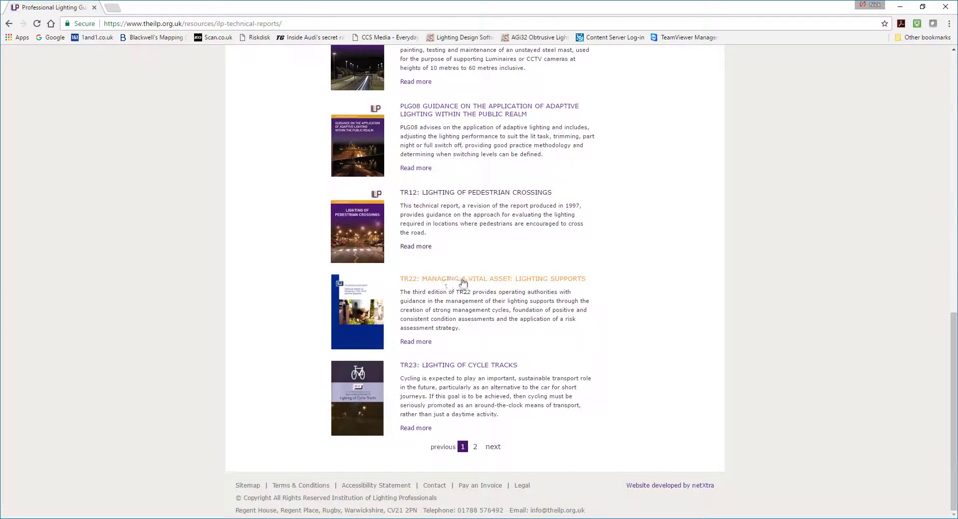
{"action": "left_click", "coordinate": [445, 194]}
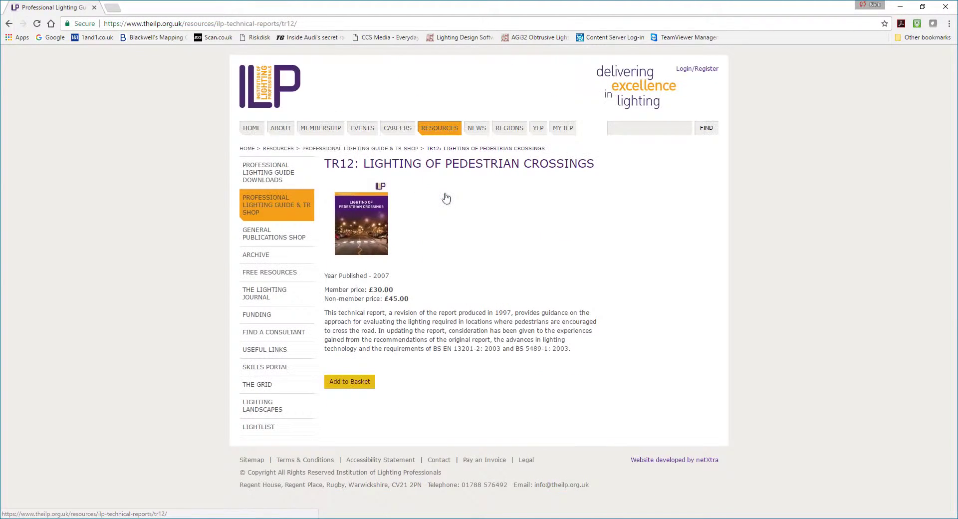
{"action": "left_click", "coordinate": [898, 14]}
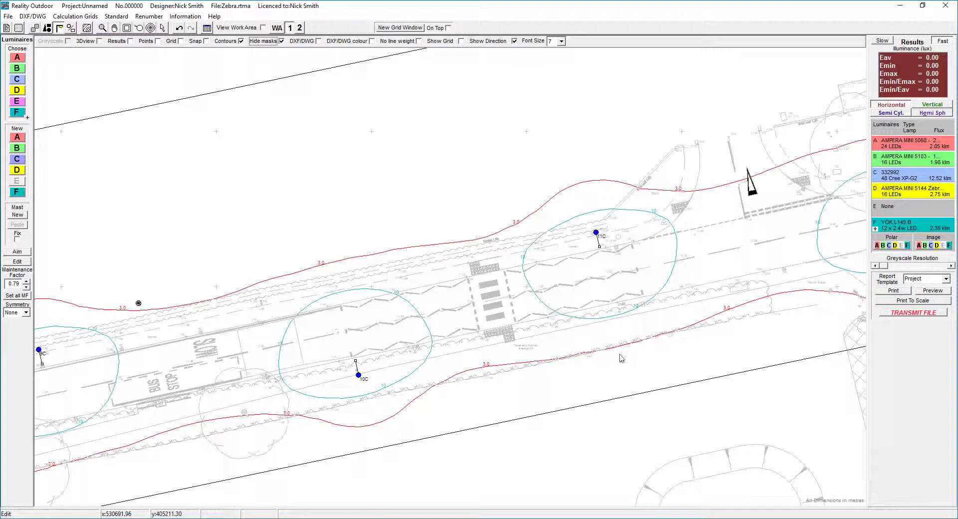
Back in the zebra crossing drawing, open the Overview EN13201:2015 Classes PDF from the Standard menu.
{"action": "scroll", "coordinate": [617, 355], "scroll_direction": "up", "scroll_amount": 1}
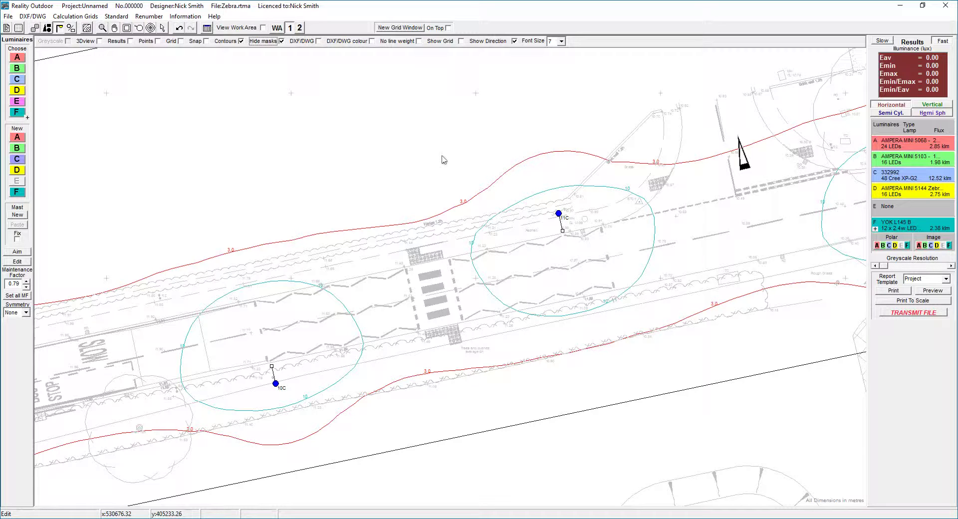
{"action": "left_click", "coordinate": [117, 16]}
{"action": "left_click", "coordinate": [119, 29]}
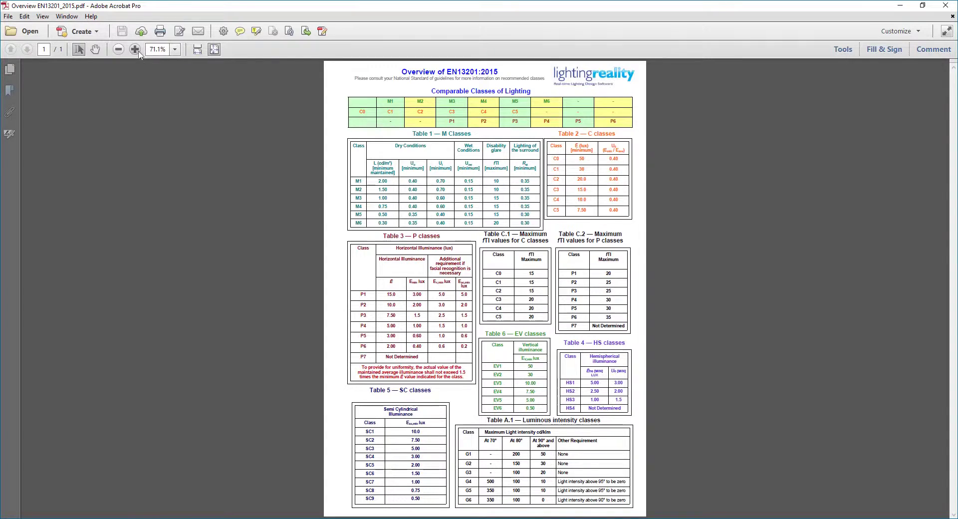
Zoom the overview PDF to 150% and dismiss the reading-order prompt.
{"action": "left_click", "coordinate": [134, 49]}
{"action": "left_click", "coordinate": [134, 49]}
{"action": "left_click", "coordinate": [135, 49]}
{"action": "left_click", "coordinate": [135, 49]}
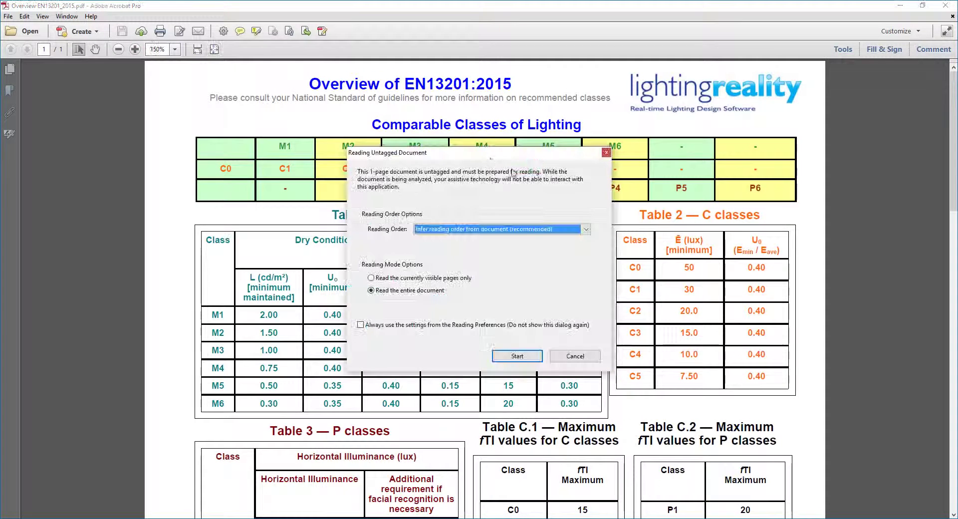
{"action": "left_click", "coordinate": [606, 152]}
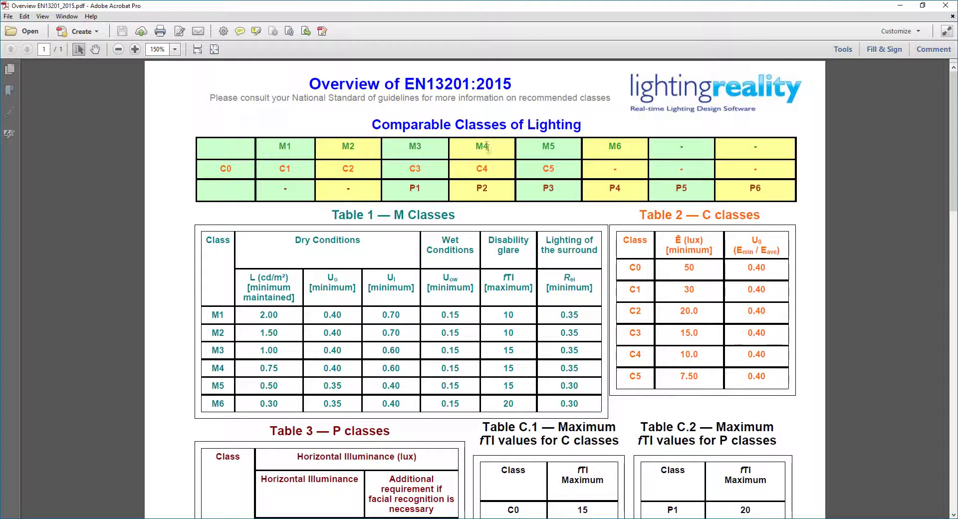
Highlight C4 and P2 in the comparable classes table, then close the PDF.
{"action": "left_click_drag", "start_coordinate": [490, 150], "coordinate": [488, 168]}
{"action": "left_click", "coordinate": [488, 150]}
{"action": "double_click", "coordinate": [487, 168]}
{"action": "double_click", "coordinate": [488, 188]}
{"action": "left_click", "coordinate": [946, 7]}
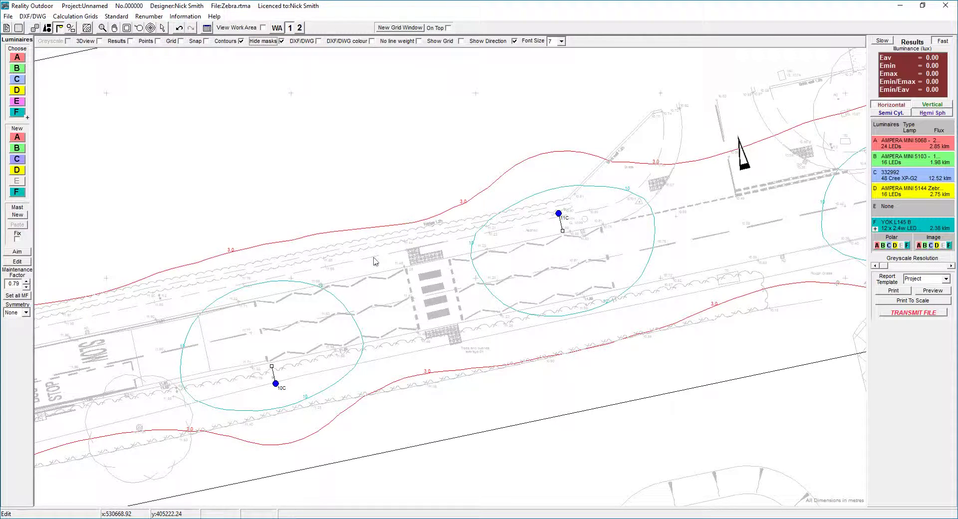
Create a new calculation grid, Grid 3, covering the zebra crossing.
{"action": "scroll", "coordinate": [294, 312], "scroll_direction": "down", "scroll_amount": 2}
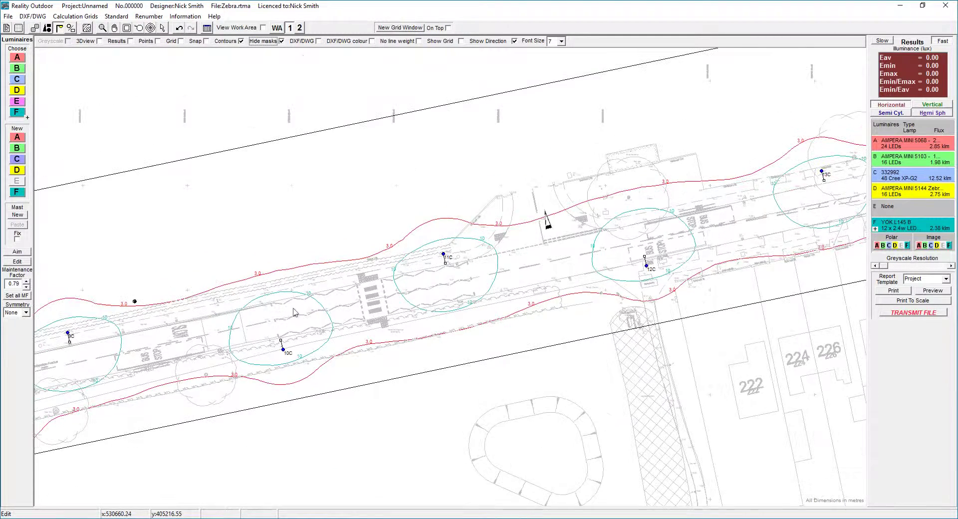
{"action": "scroll", "coordinate": [335, 307], "scroll_direction": "up", "scroll_amount": 1}
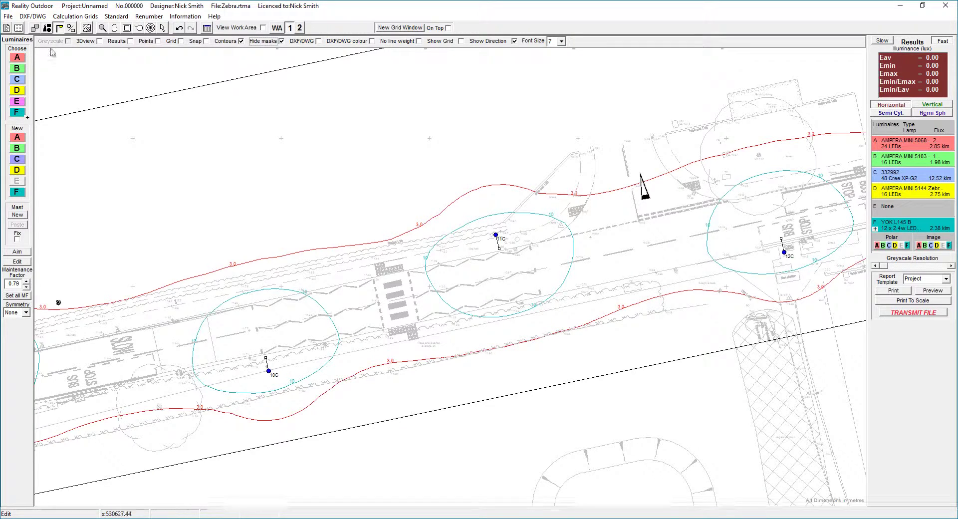
{"action": "left_click", "coordinate": [58, 17]}
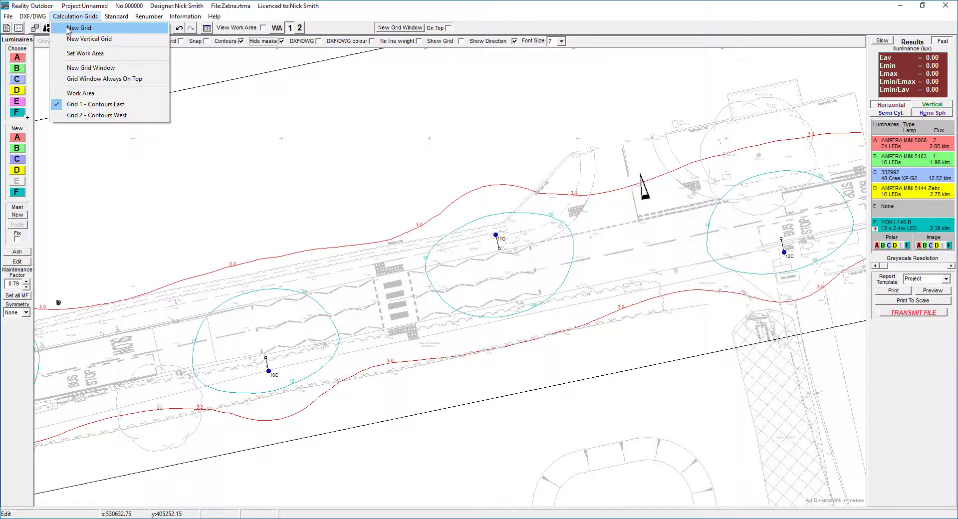
{"action": "left_click", "coordinate": [68, 29]}
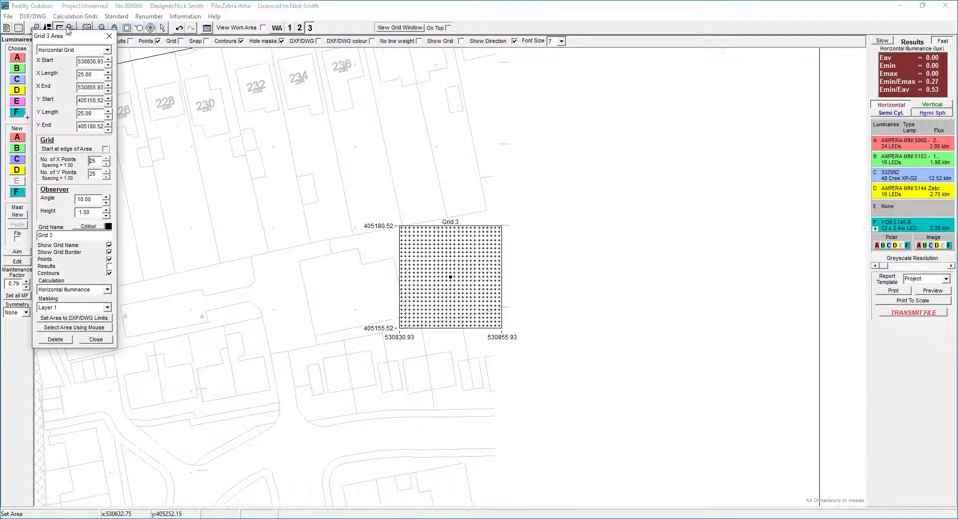
{"action": "scroll", "coordinate": [322, 255], "scroll_direction": "up", "scroll_amount": 4}
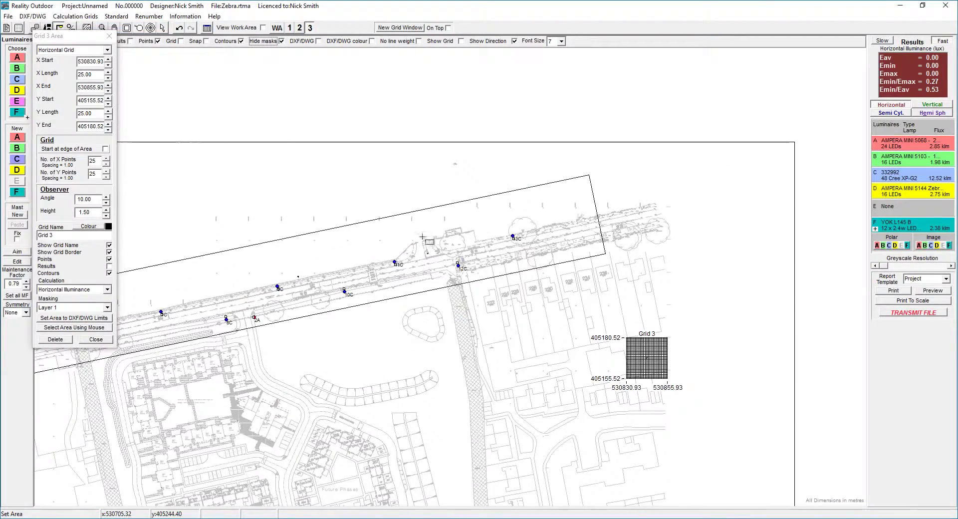
{"action": "mouse_move", "coordinate": [312, 226]}
{"action": "left_mouse_down"}
{"action": "mouse_move", "coordinate": [354, 321]}
{"action": "mouse_move", "coordinate": [426, 391]}
{"action": "mouse_move", "coordinate": [416, 371]}
{"action": "left_mouse_up"}
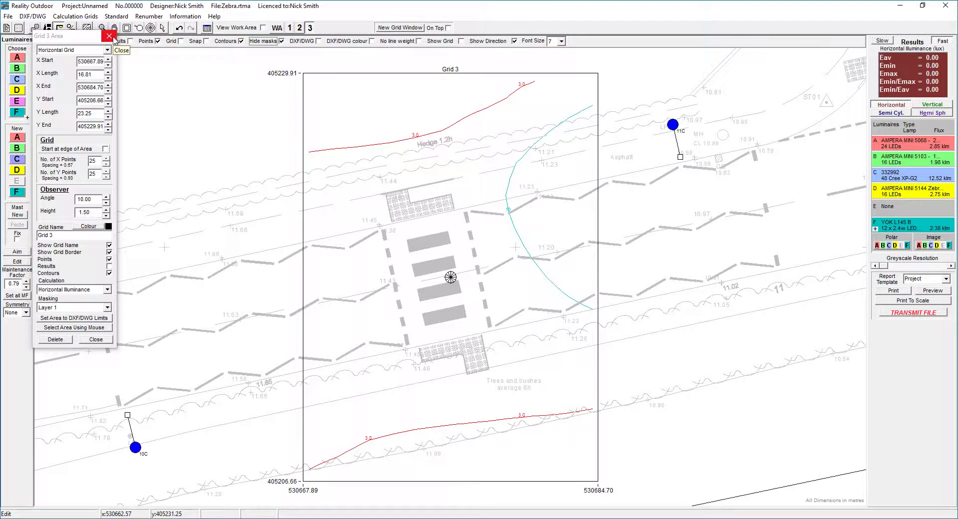
Reduce Grid 3 to 12 X points and 16 Y points, and show the masks.
{"action": "left_click_drag", "start_coordinate": [72, 40], "coordinate": [78, 64]}
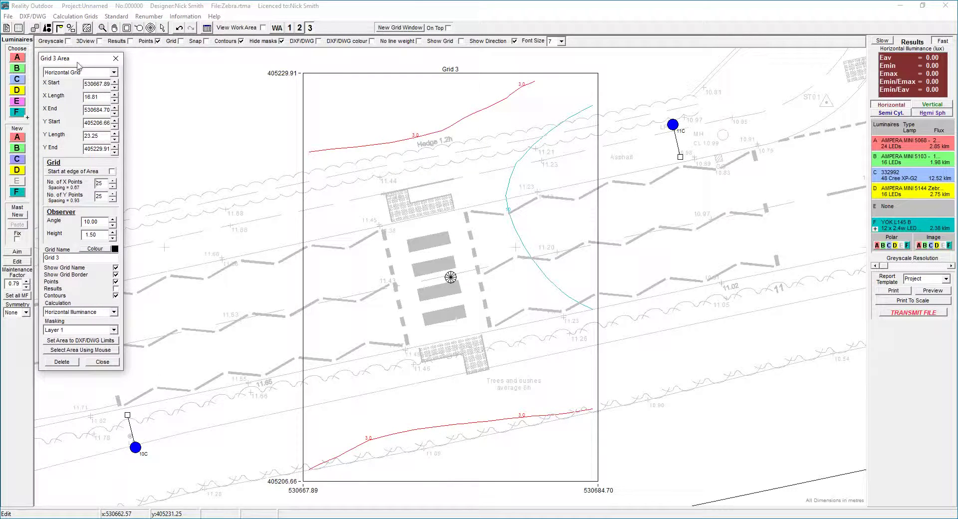
{"action": "left_click", "coordinate": [114, 186]}
{"action": "left_click", "coordinate": [113, 187]}
{"action": "left_click", "coordinate": [113, 186]}
{"action": "left_click", "coordinate": [113, 186]}
{"action": "left_click", "coordinate": [114, 186]}
{"action": "left_click", "coordinate": [113, 186]}
{"action": "left_click", "coordinate": [114, 187]}
{"action": "left_click", "coordinate": [113, 187]}
{"action": "left_click", "coordinate": [113, 187]}
{"action": "left_click", "coordinate": [113, 186]}
{"action": "left_click", "coordinate": [113, 186]}
{"action": "left_click", "coordinate": [113, 186]}
{"action": "left_click", "coordinate": [113, 186]}
{"action": "left_click", "coordinate": [113, 198]}
{"action": "left_click", "coordinate": [113, 199]}
{"action": "left_click", "coordinate": [113, 199]}
{"action": "left_click", "coordinate": [113, 199]}
{"action": "left_click", "coordinate": [113, 199]}
{"action": "left_click", "coordinate": [113, 199]}
{"action": "left_click", "coordinate": [114, 199]}
{"action": "left_click", "coordinate": [114, 199]}
{"action": "left_click", "coordinate": [113, 199]}
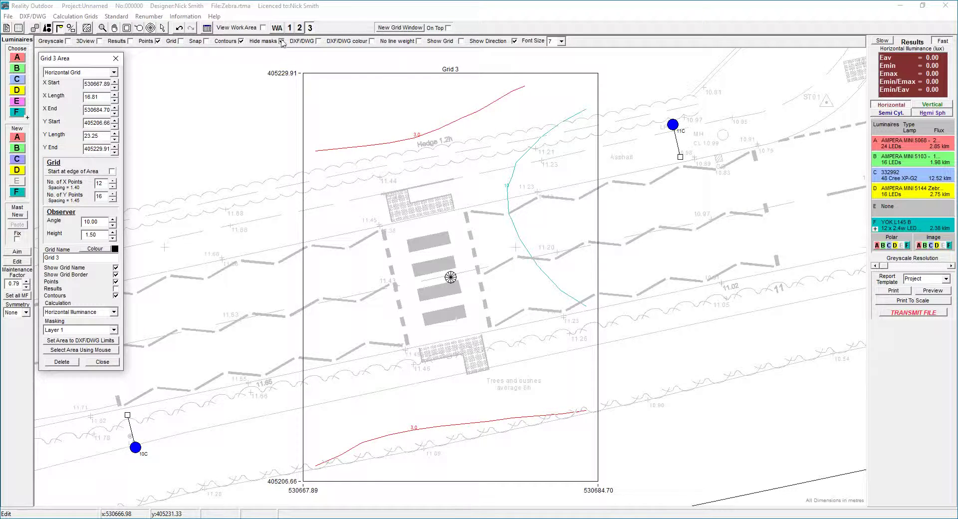
{"action": "left_click", "coordinate": [282, 42]}
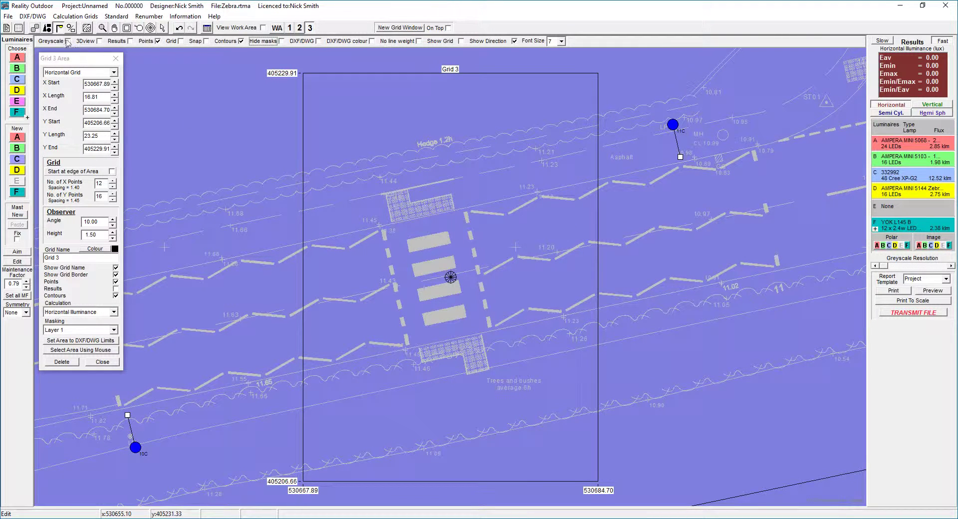
Draw a four-corner polygon mask over the crossing carpet.
{"action": "left_click", "coordinate": [47, 29]}
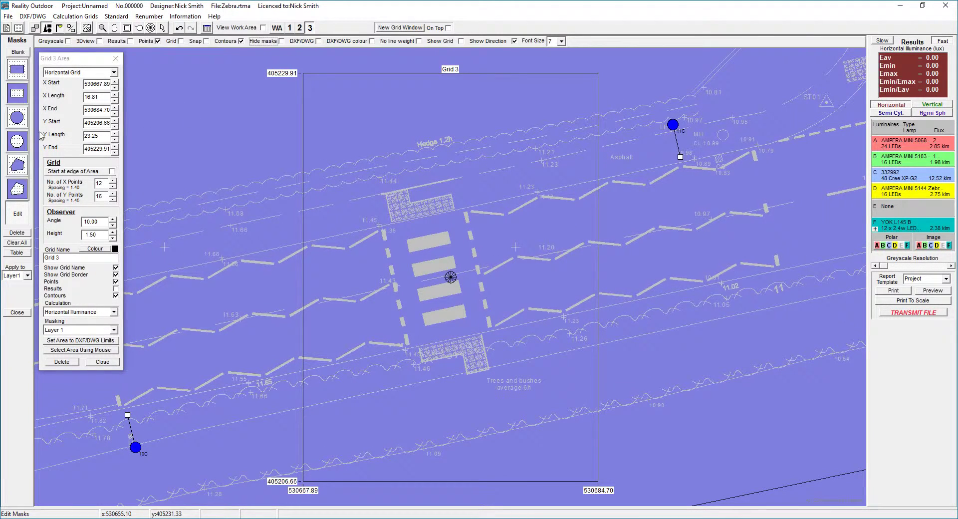
{"action": "left_click", "coordinate": [18, 190]}
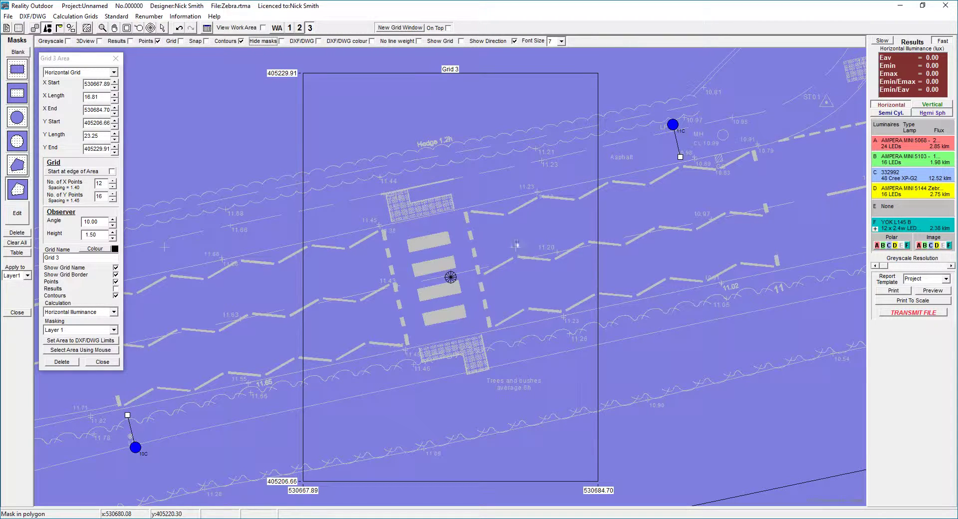
{"action": "left_click", "coordinate": [392, 224]}
{"action": "left_click", "coordinate": [455, 210]}
{"action": "left_click", "coordinate": [482, 336]}
{"action": "double_click", "coordinate": [419, 351]}
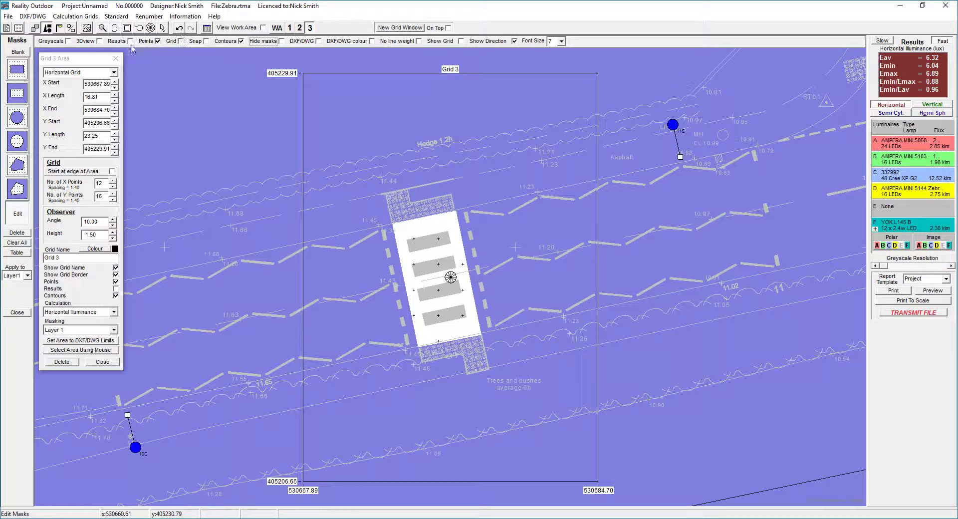
Increase Grid 3 to 34 by 46 points for roughly 0.49 m spacing.
{"action": "left_click_drag", "start_coordinate": [82, 59], "coordinate": [266, 93]}
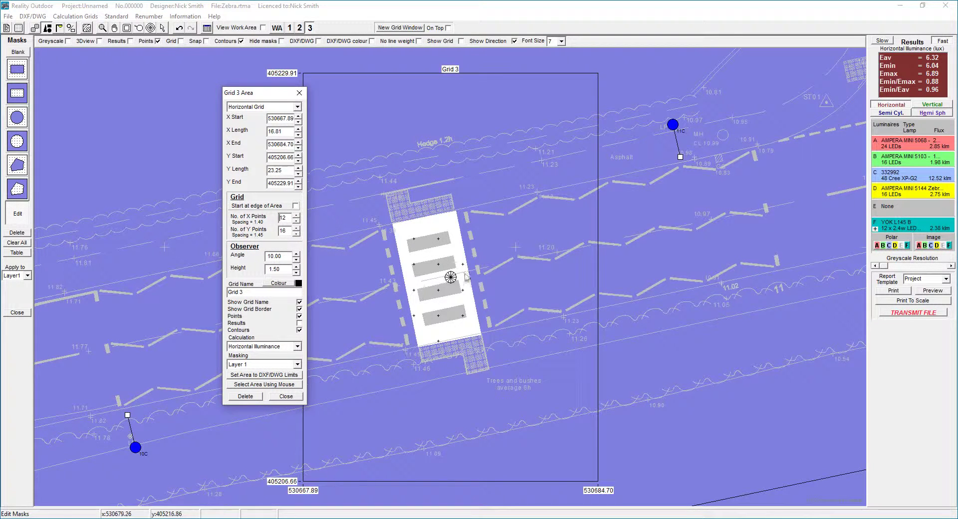
{"action": "left_click", "coordinate": [297, 218]}
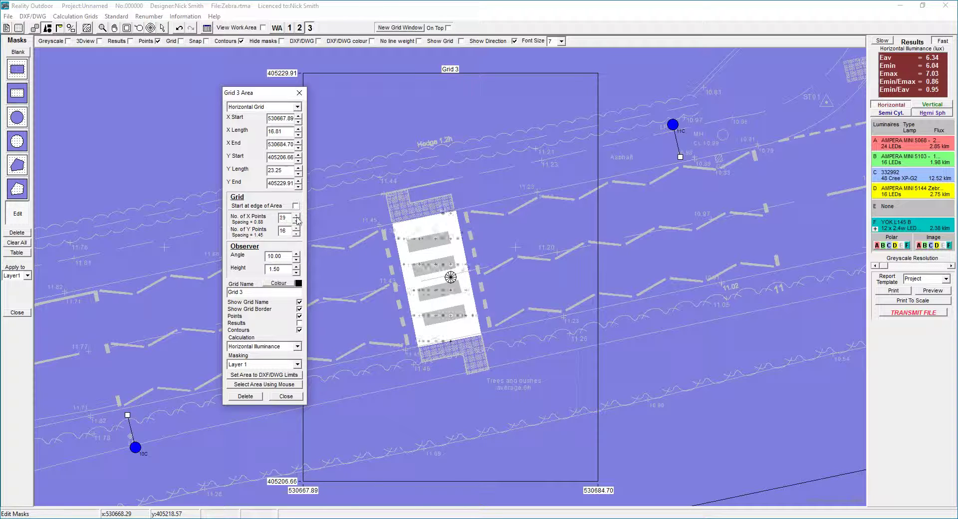
{"action": "left_click", "coordinate": [297, 218]}
{"action": "left_click", "coordinate": [297, 217]}
{"action": "left_click", "coordinate": [297, 217]}
{"action": "left_click", "coordinate": [297, 218]}
{"action": "left_click", "coordinate": [298, 217]}
{"action": "left_click", "coordinate": [297, 217]}
{"action": "left_click", "coordinate": [297, 218]}
{"action": "left_click", "coordinate": [297, 228]}
{"action": "left_click", "coordinate": [298, 228]}
{"action": "left_click", "coordinate": [297, 229]}
{"action": "left_click", "coordinate": [297, 228]}
{"action": "left_click", "coordinate": [297, 228]}
{"action": "left_click", "coordinate": [298, 229]}
{"action": "left_click", "coordinate": [297, 229]}
{"action": "left_click", "coordinate": [298, 229]}
{"action": "left_click", "coordinate": [297, 229]}
{"action": "left_click", "coordinate": [297, 229]}
{"action": "left_click", "coordinate": [298, 229]}
{"action": "left_click", "coordinate": [298, 229]}
{"action": "left_click", "coordinate": [298, 229]}
{"action": "left_click", "coordinate": [298, 228]}
{"action": "left_click", "coordinate": [297, 228]}
{"action": "left_click", "coordinate": [297, 229]}
{"action": "left_click", "coordinate": [297, 228]}
{"action": "left_click", "coordinate": [298, 229]}
{"action": "left_click", "coordinate": [298, 229]}
{"action": "left_click", "coordinate": [297, 228]}
{"action": "left_click", "coordinate": [297, 229]}
{"action": "left_click", "coordinate": [298, 229]}
{"action": "left_click", "coordinate": [298, 229]}
{"action": "left_click", "coordinate": [297, 229]}
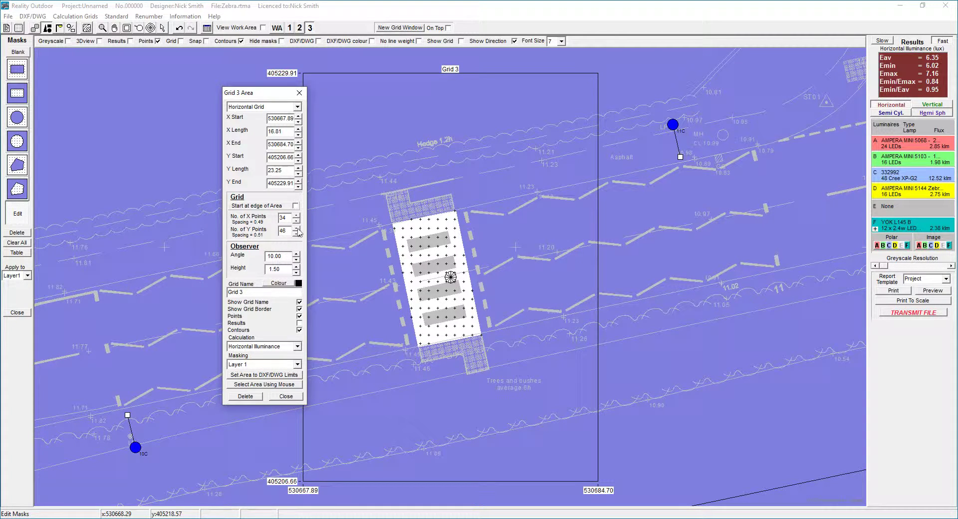
{"action": "left_click", "coordinate": [297, 229]}
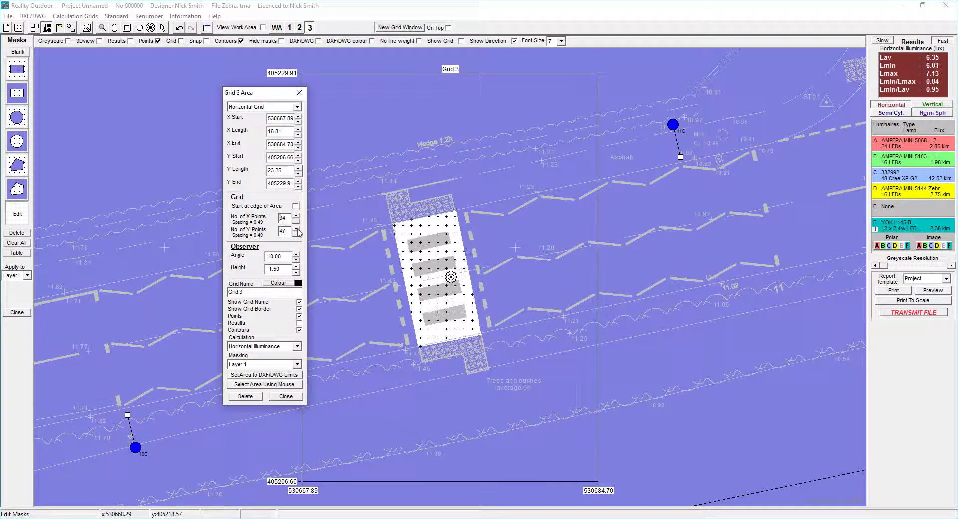
Align the mask corners with the white carpet edges and show lux values instead of point markers.
{"action": "left_click", "coordinate": [300, 93]}
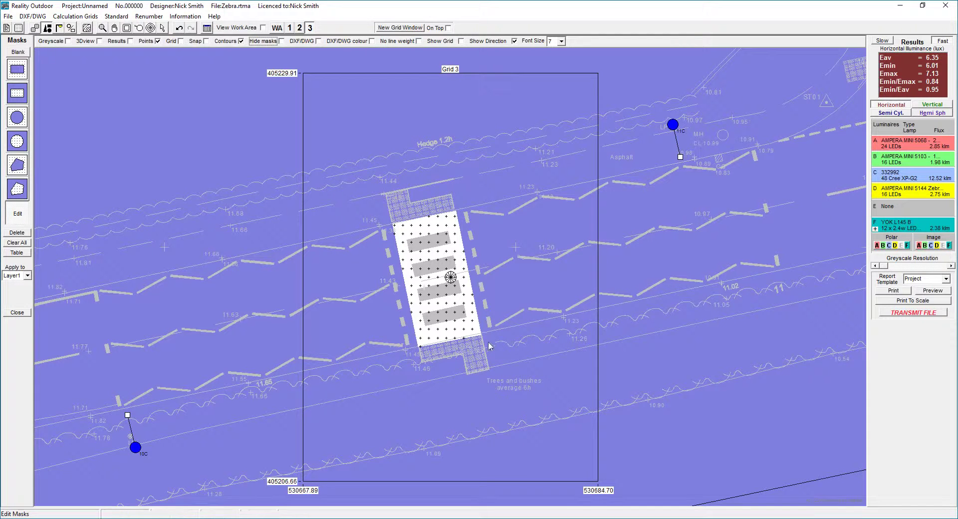
{"action": "left_click_drag", "start_coordinate": [486, 353], "coordinate": [484, 360]}
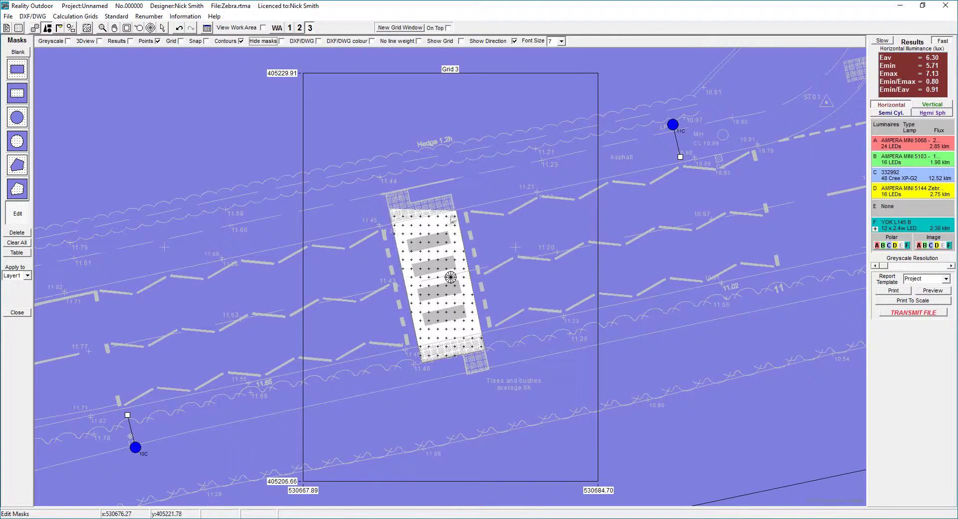
{"action": "left_click_drag", "start_coordinate": [456, 212], "coordinate": [452, 198]}
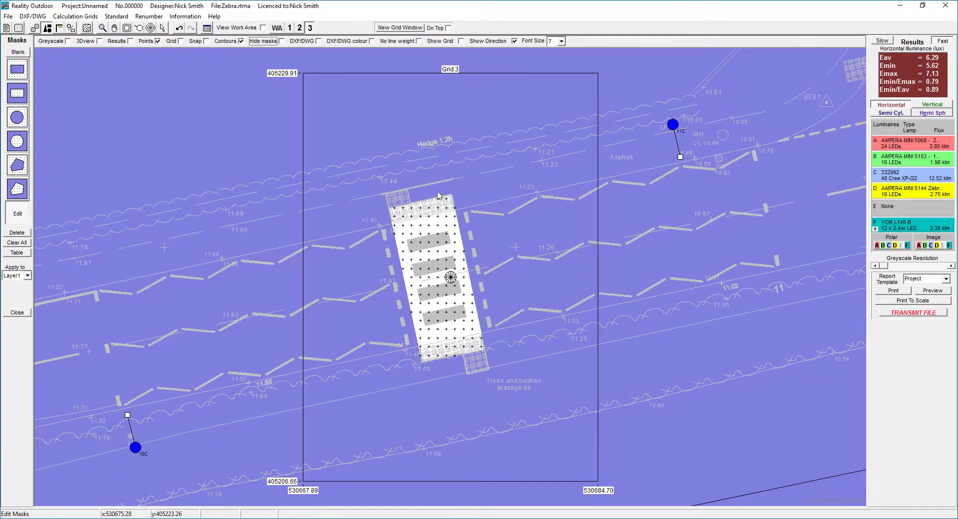
{"action": "left_click_drag", "start_coordinate": [452, 198], "coordinate": [455, 211]}
{"action": "left_click_drag", "start_coordinate": [391, 207], "coordinate": [396, 226]}
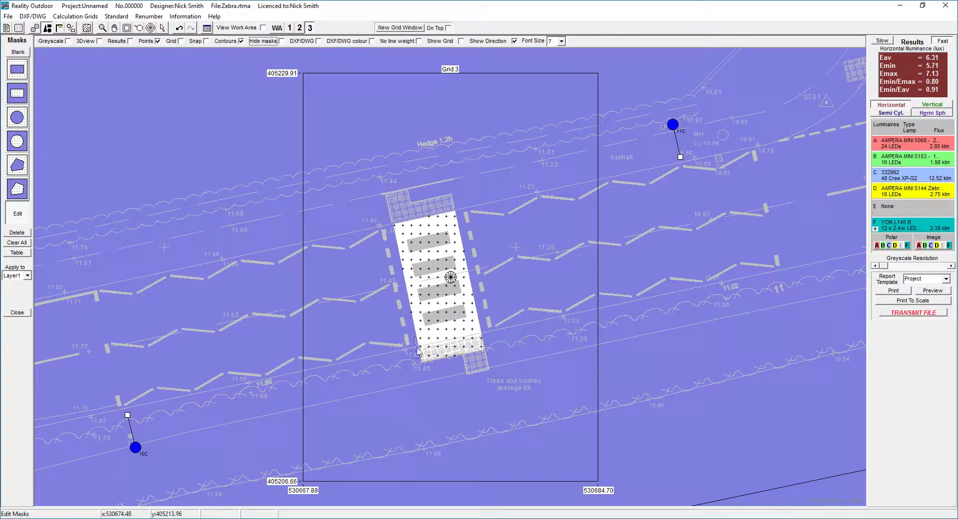
{"action": "left_click_drag", "start_coordinate": [419, 359], "coordinate": [421, 346]}
{"action": "left_click_drag", "start_coordinate": [483, 351], "coordinate": [482, 339]}
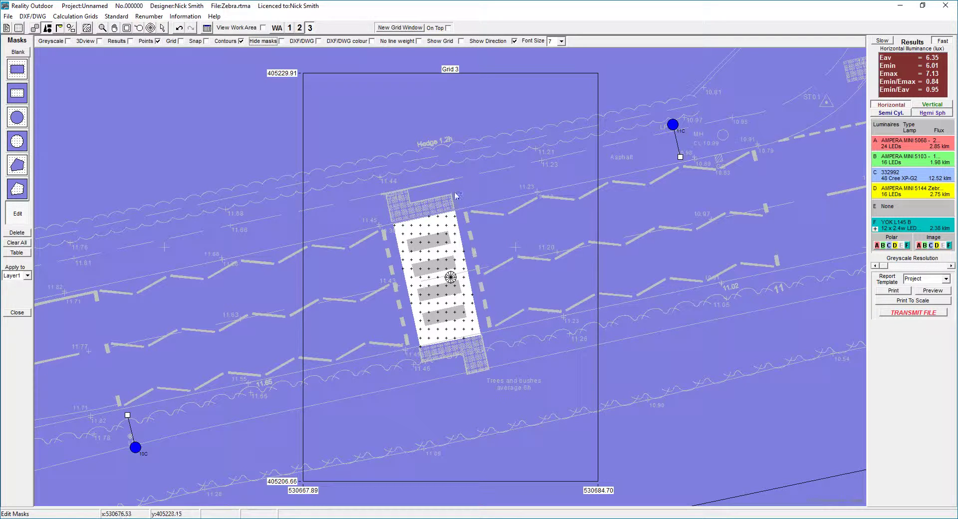
{"action": "left_click", "coordinate": [129, 41]}
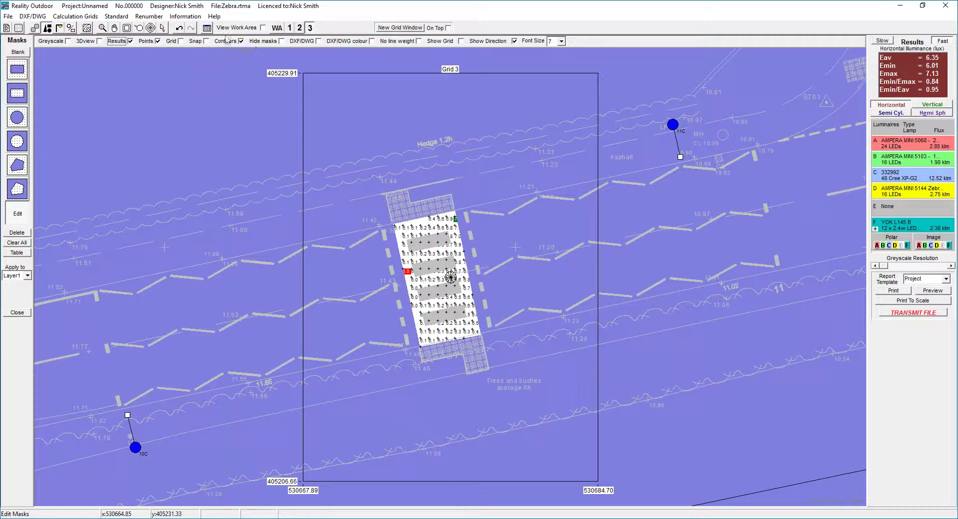
{"action": "left_click", "coordinate": [152, 42]}
Create vertical Grid 4 between the two endpoints of the upper kerb line.
{"action": "scroll", "coordinate": [447, 233], "scroll_direction": "up", "scroll_amount": 3}
{"action": "left_click", "coordinate": [75, 16]}
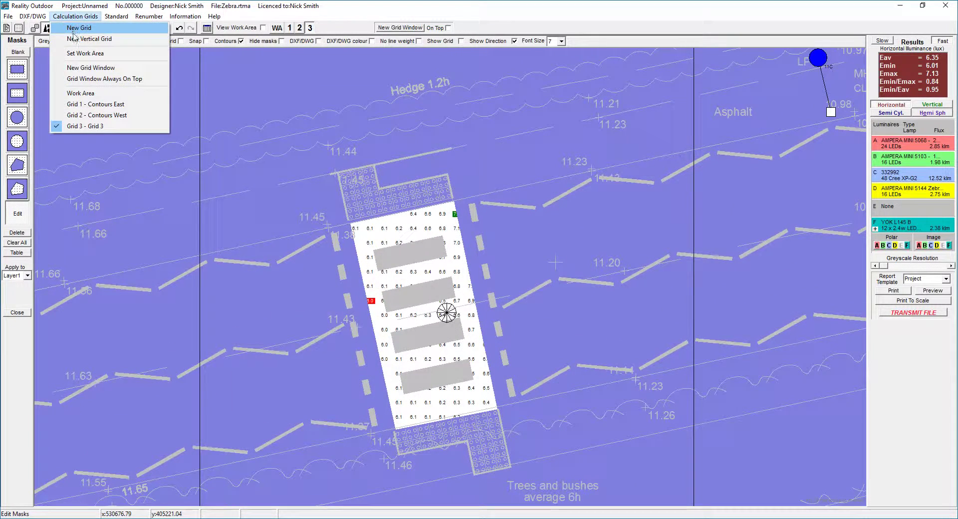
{"action": "left_click", "coordinate": [75, 40]}
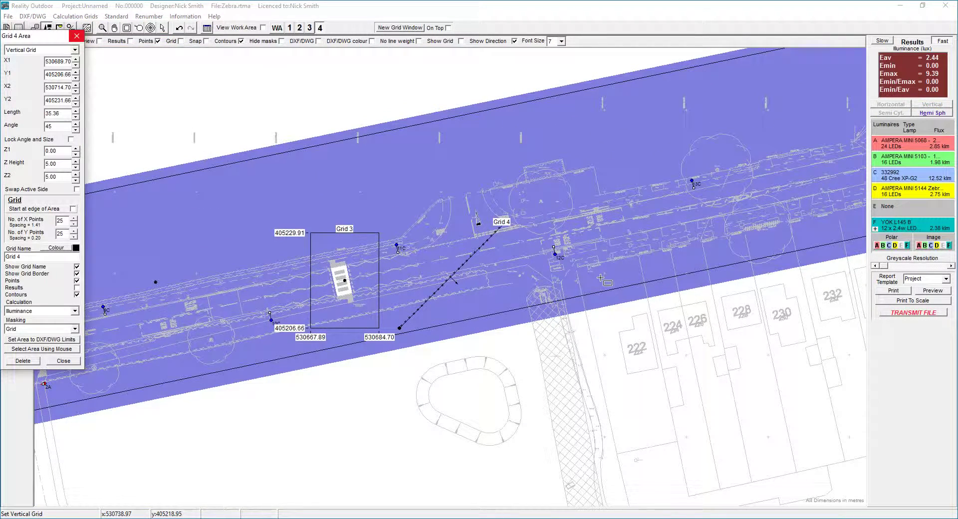
{"action": "scroll", "coordinate": [339, 264], "scroll_direction": "up", "scroll_amount": 5}
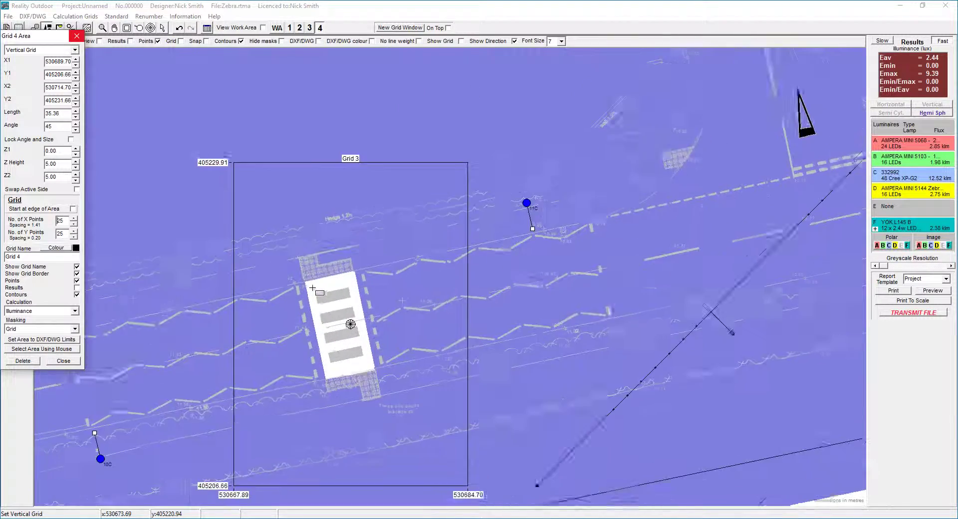
{"action": "scroll", "coordinate": [313, 288], "scroll_direction": "up", "scroll_amount": 8}
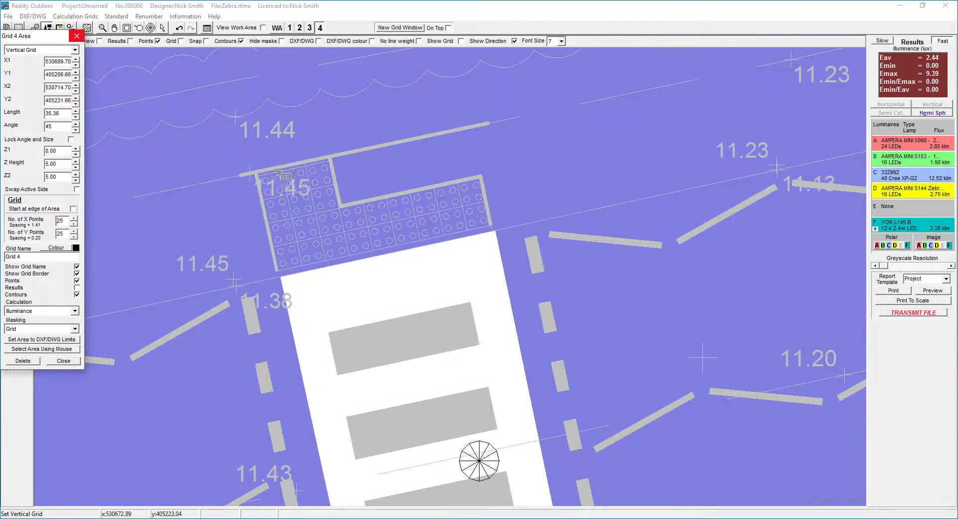
{"action": "left_click", "coordinate": [255, 172]}
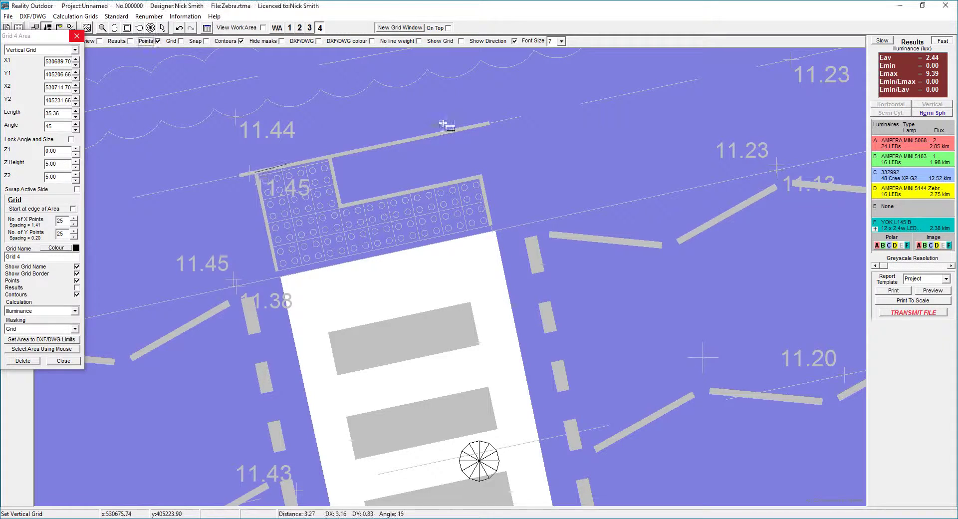
{"action": "left_click", "coordinate": [470, 129]}
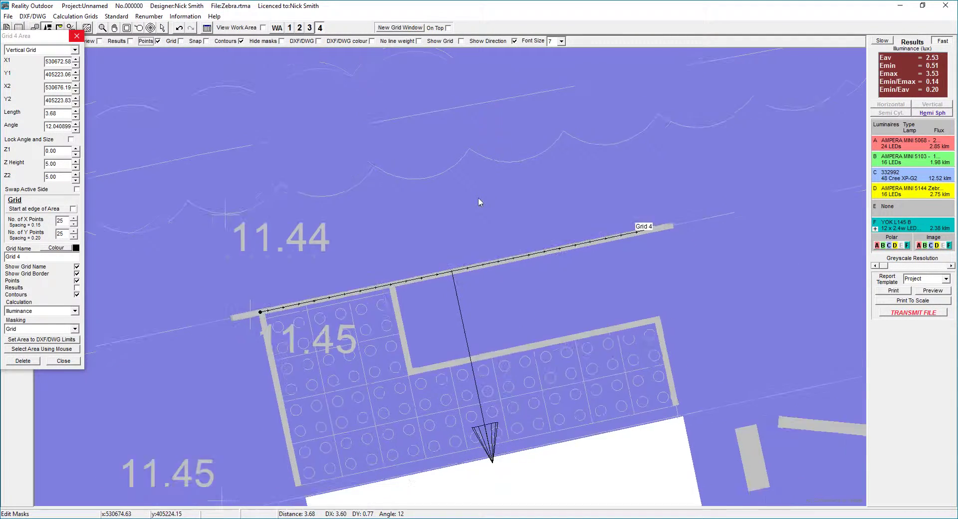
Set Grid 4 to 3 by 3 points and test Swap Active Side.
{"action": "scroll", "coordinate": [478, 201], "scroll_direction": "down", "scroll_amount": 3}
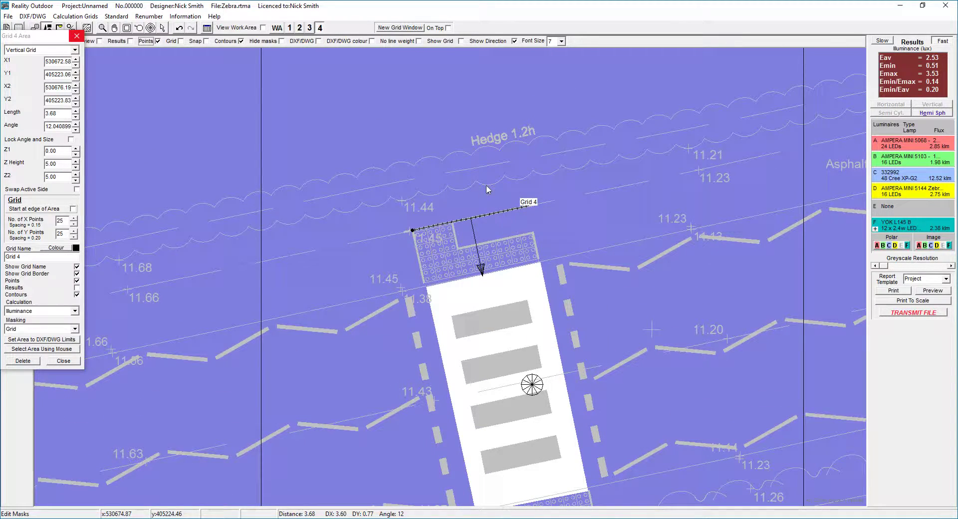
{"action": "scroll", "coordinate": [444, 237], "scroll_direction": "down", "scroll_amount": 3}
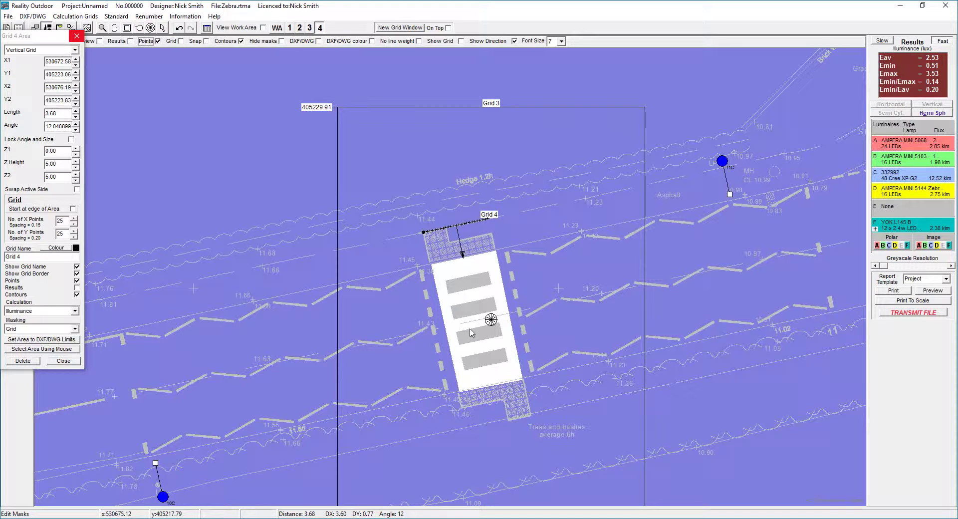
{"action": "double_click", "coordinate": [65, 221]}
{"action": "key", "text": "Tab"}
{"action": "type", "text": "3"}
{"action": "key", "text": "Tab"}
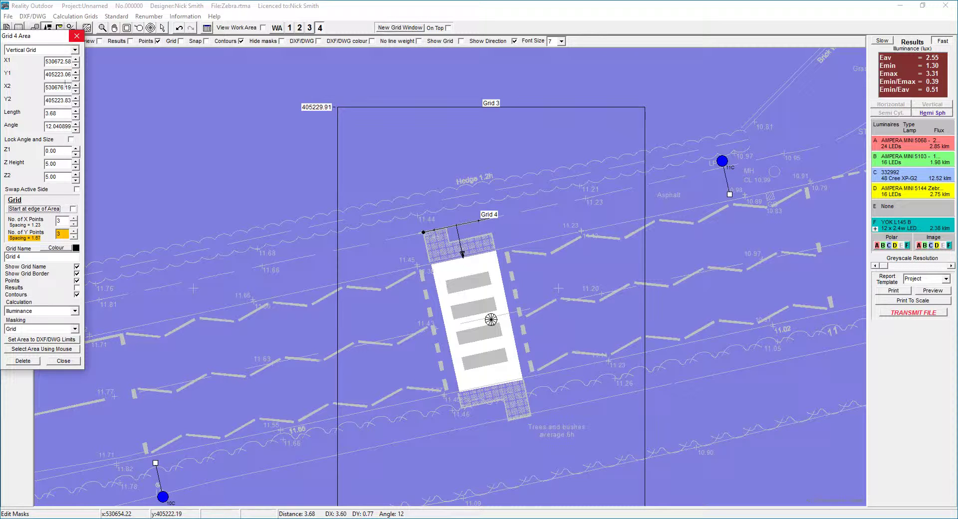
{"action": "left_click_drag", "start_coordinate": [40, 39], "coordinate": [271, 93]}
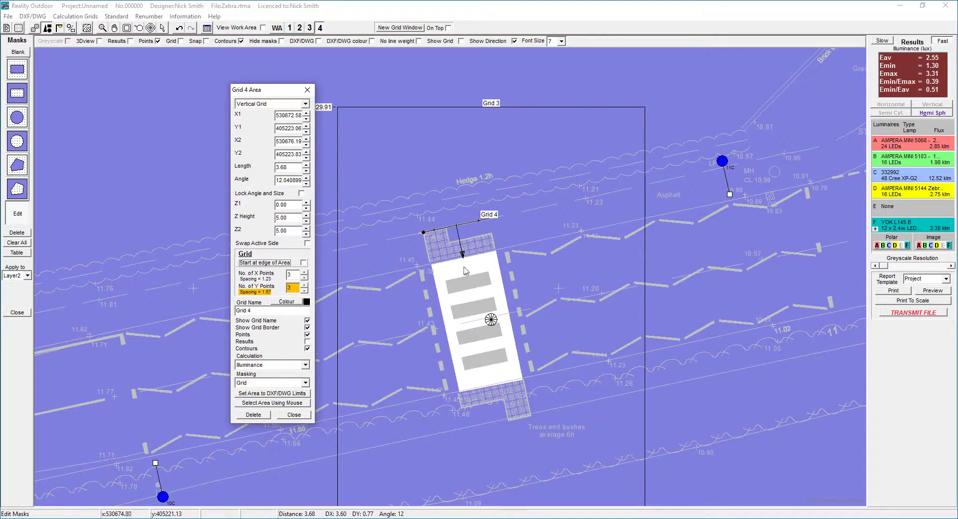
{"action": "left_click", "coordinate": [251, 244]}
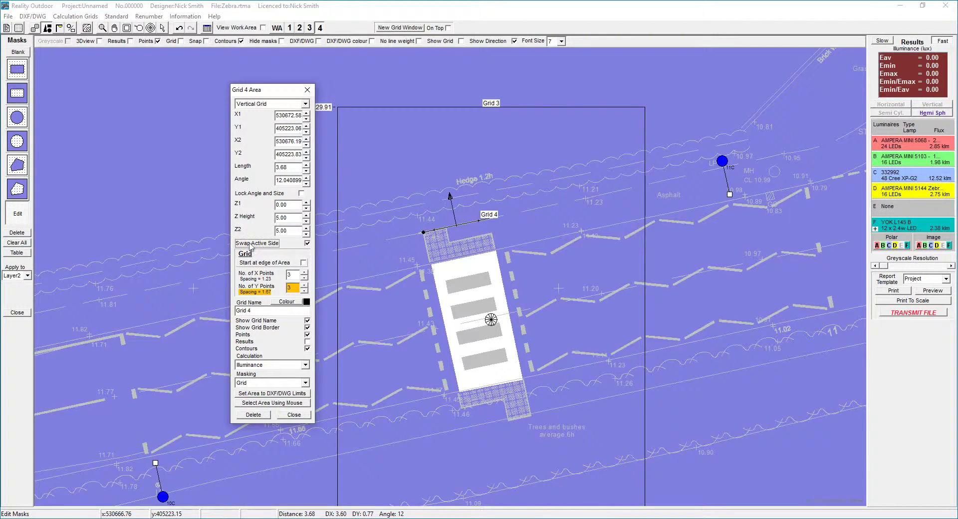
{"action": "left_click", "coordinate": [251, 244]}
Duplicate Grid 4 as Grids 5 and 6, stepped down across the crossing.
{"action": "left_click", "coordinate": [35, 29]}
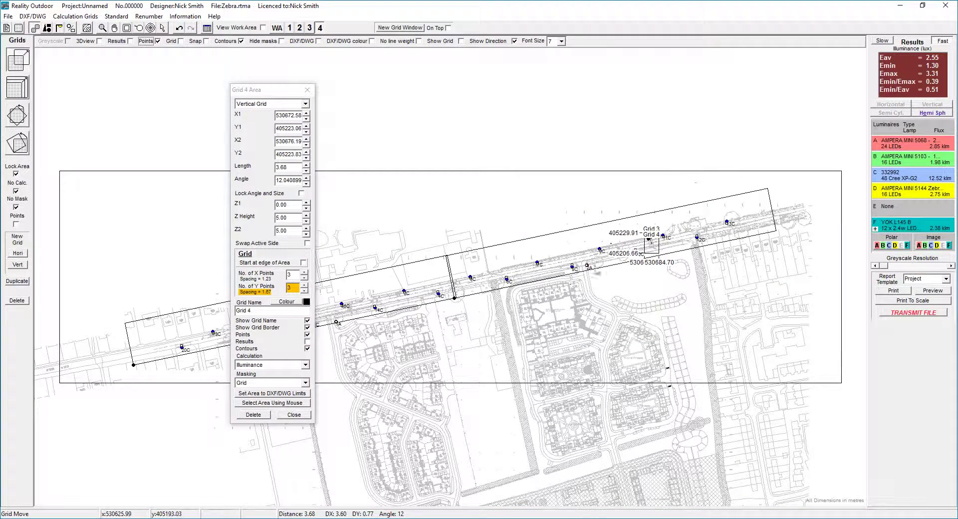
{"action": "scroll", "coordinate": [671, 232], "scroll_direction": "up", "scroll_amount": 5}
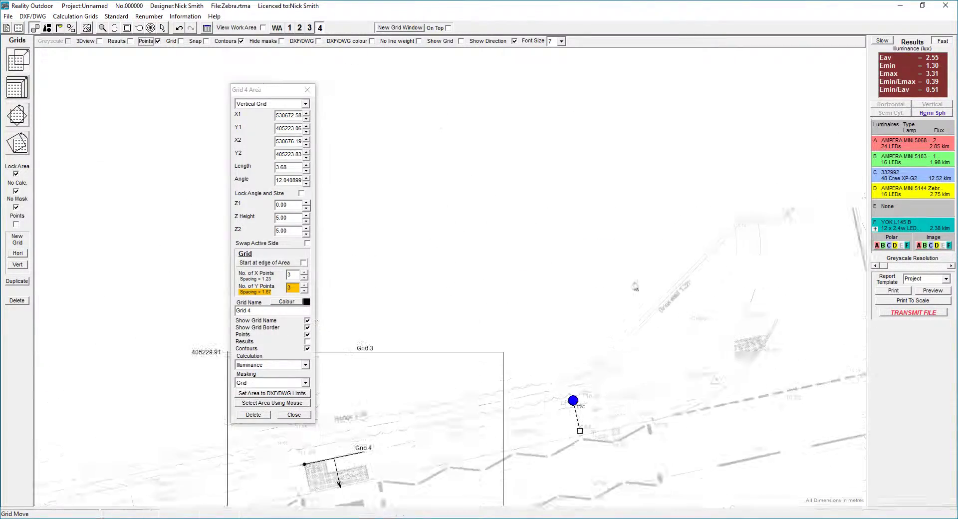
{"action": "scroll", "coordinate": [567, 301], "scroll_direction": "down", "scroll_amount": 4}
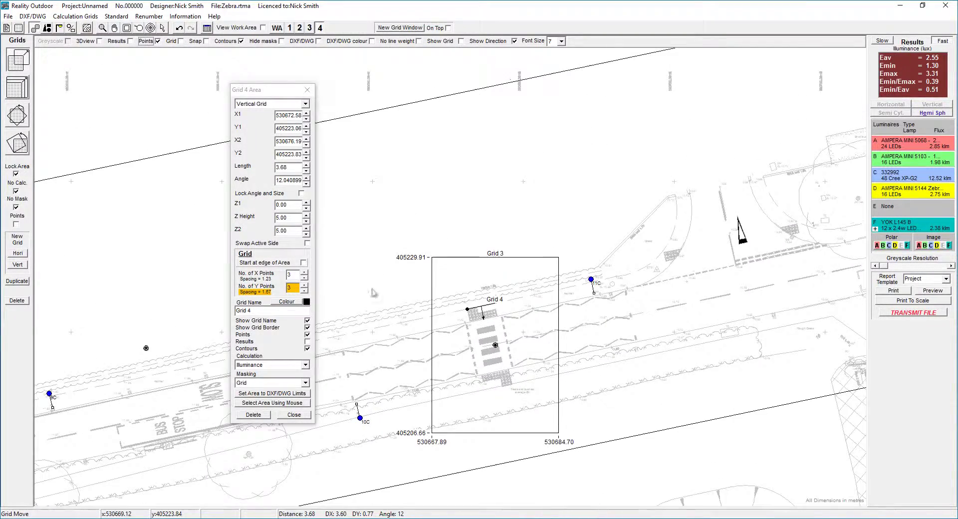
{"action": "left_click", "coordinate": [16, 281]}
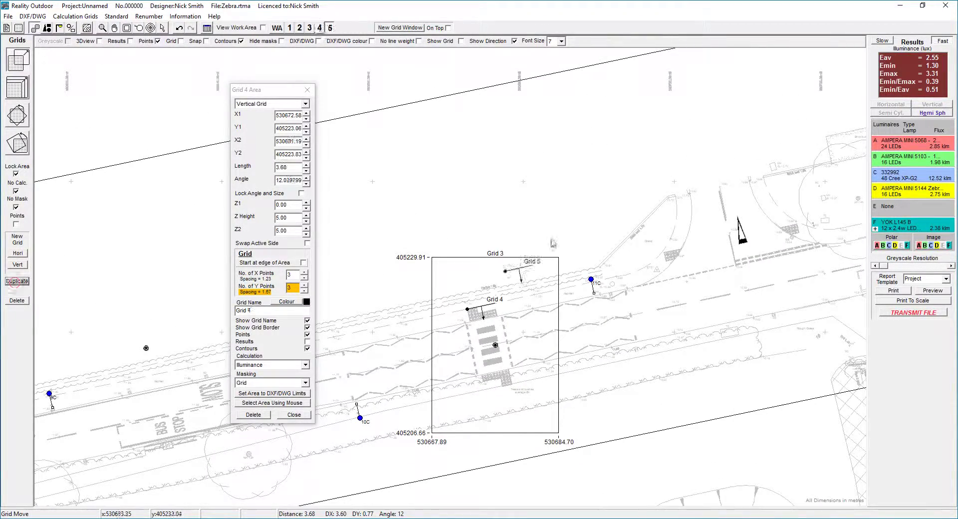
{"action": "left_click", "coordinate": [472, 324]}
{"action": "left_click", "coordinate": [16, 281]}
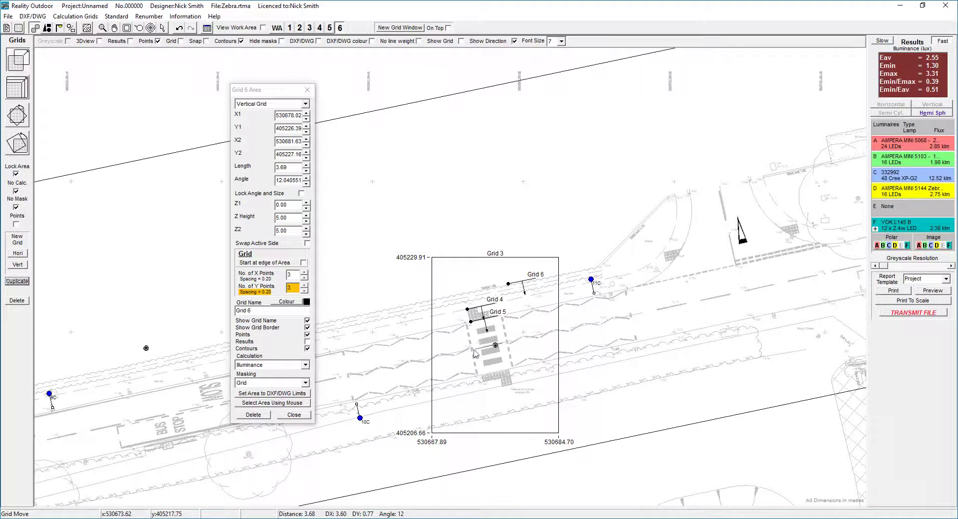
{"action": "left_click", "coordinate": [474, 352]}
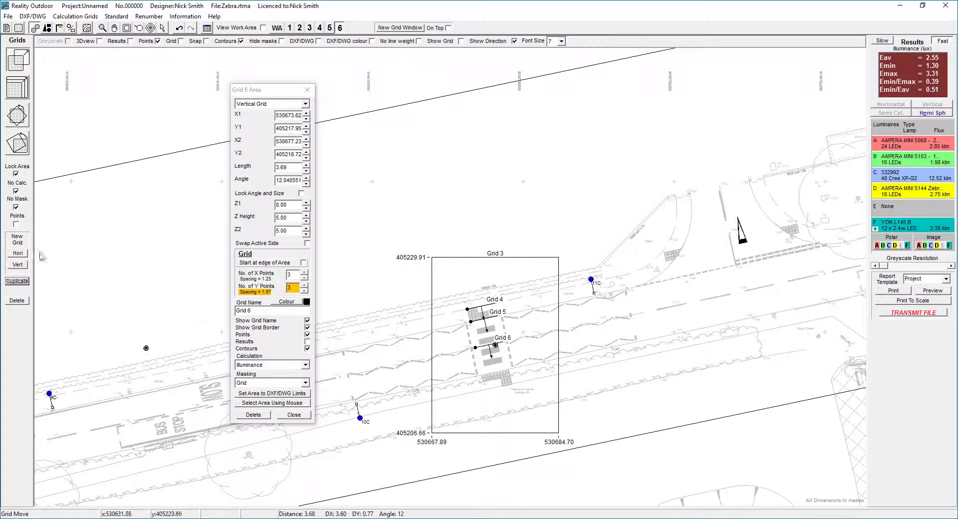
Add copies Grid 7 at the crossing's lower edge and Grid 8 just south of it.
{"action": "left_click", "coordinate": [16, 281]}
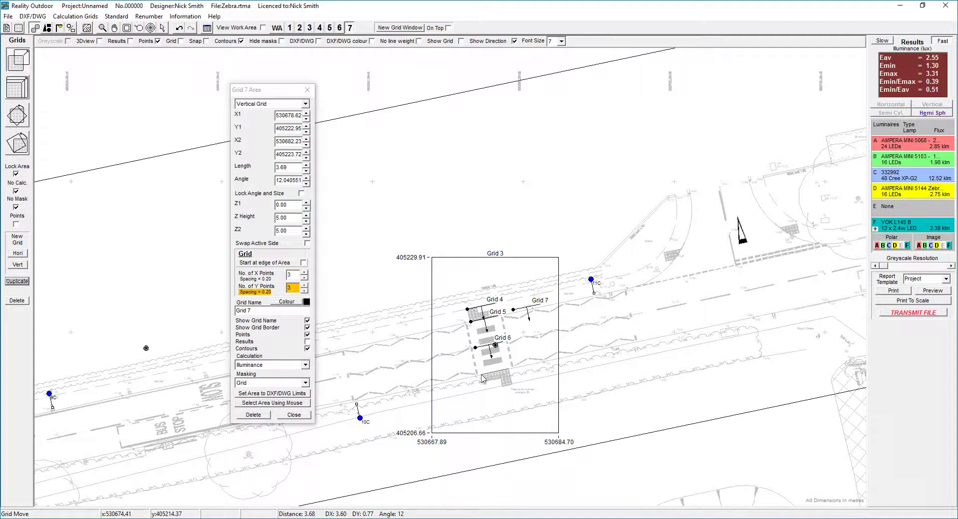
{"action": "left_click", "coordinate": [481, 377]}
{"action": "left_click", "coordinate": [16, 281]}
{"action": "left_click", "coordinate": [519, 337]}
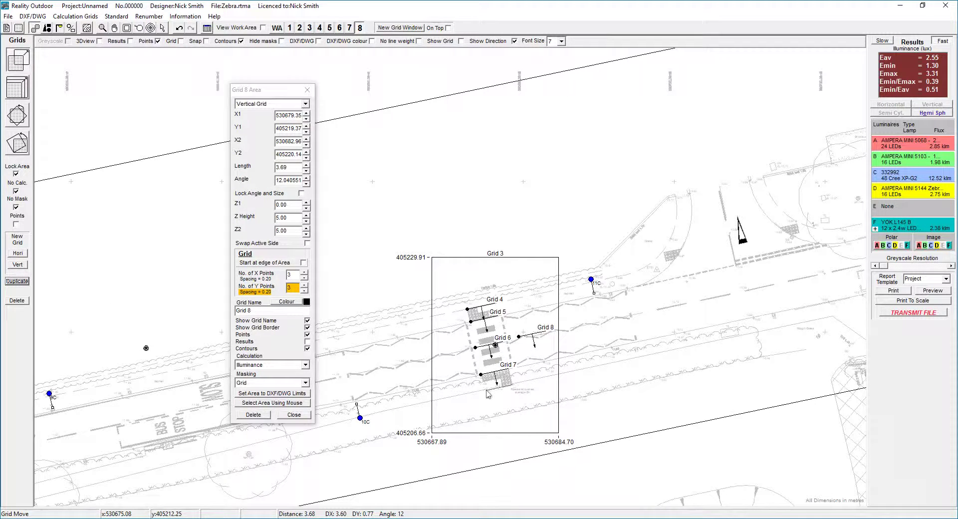
{"action": "left_click", "coordinate": [483, 389]}
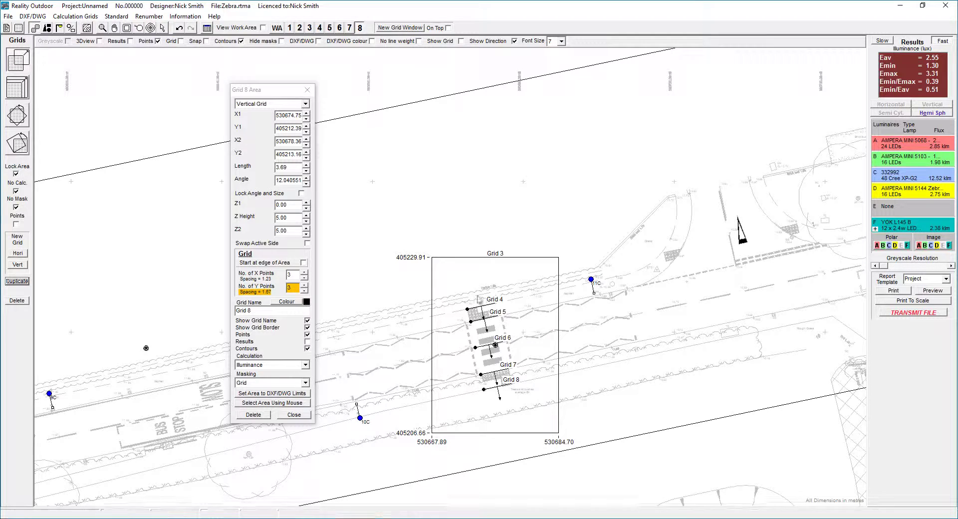
Name Grid 8 BOP South and Grid 7 FOP South, swapping both grids' active side.
{"action": "left_click", "coordinate": [258, 310]}
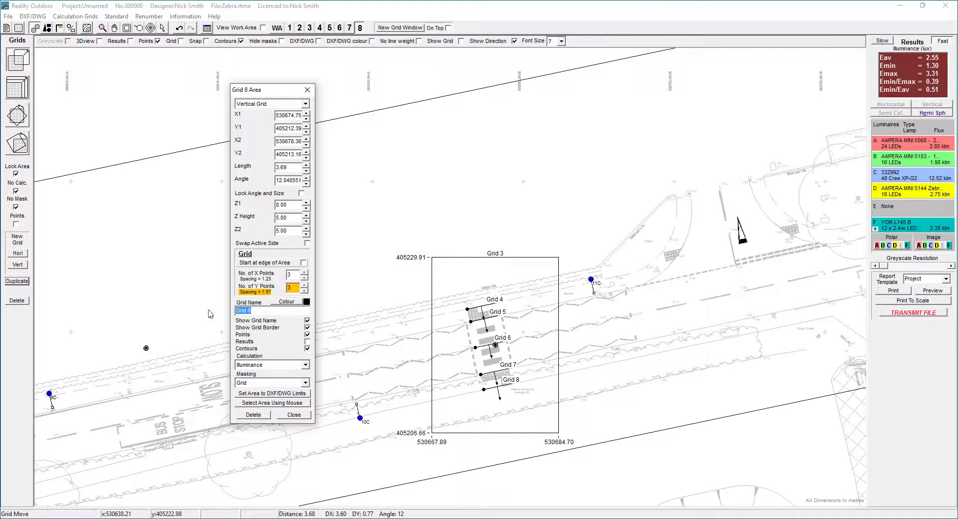
{"action": "type", "text": "BOP South"}
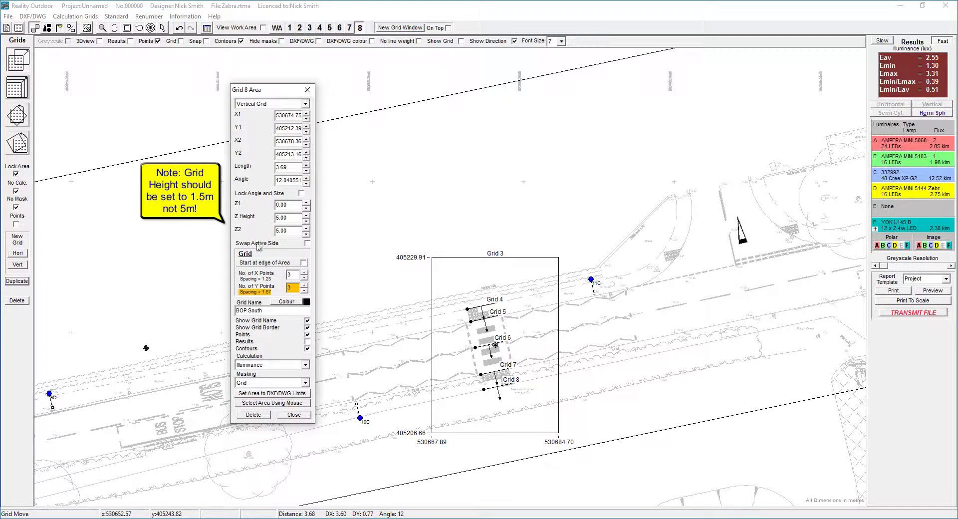
{"action": "scroll", "coordinate": [514, 396], "scroll_direction": "up", "scroll_amount": 3}
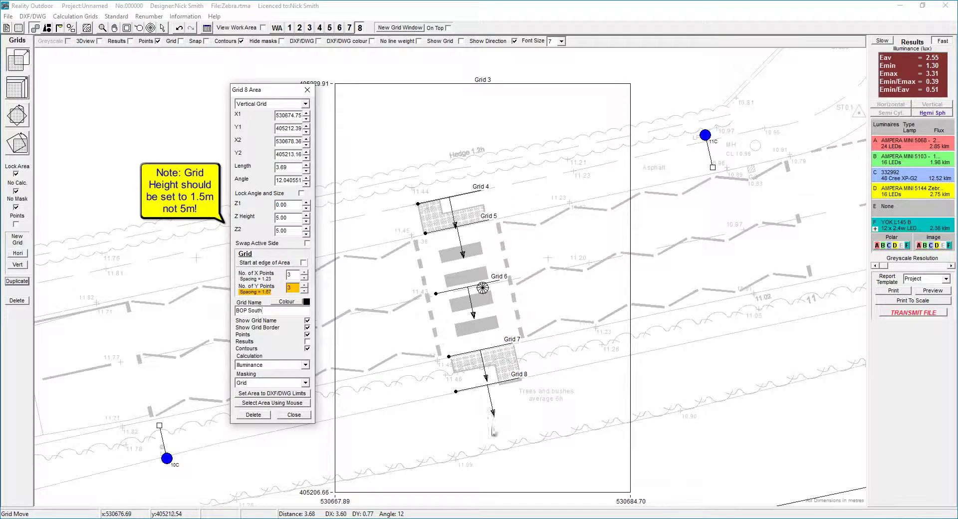
{"action": "left_click", "coordinate": [259, 243]}
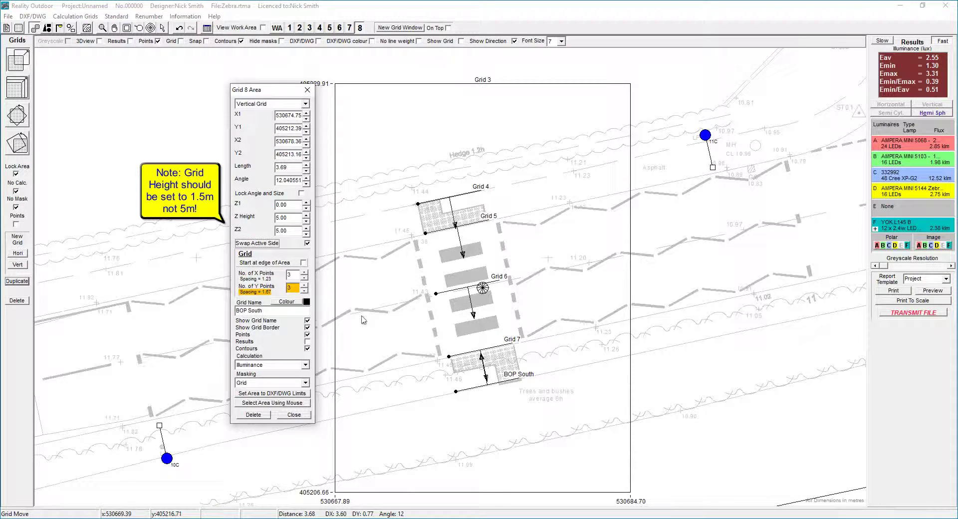
{"action": "left_click", "coordinate": [349, 28]}
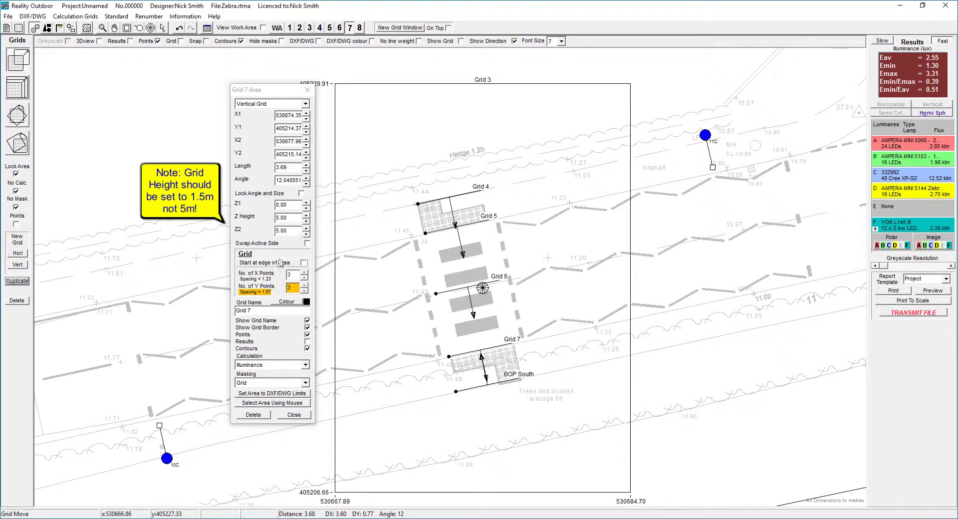
{"action": "left_click", "coordinate": [268, 243]}
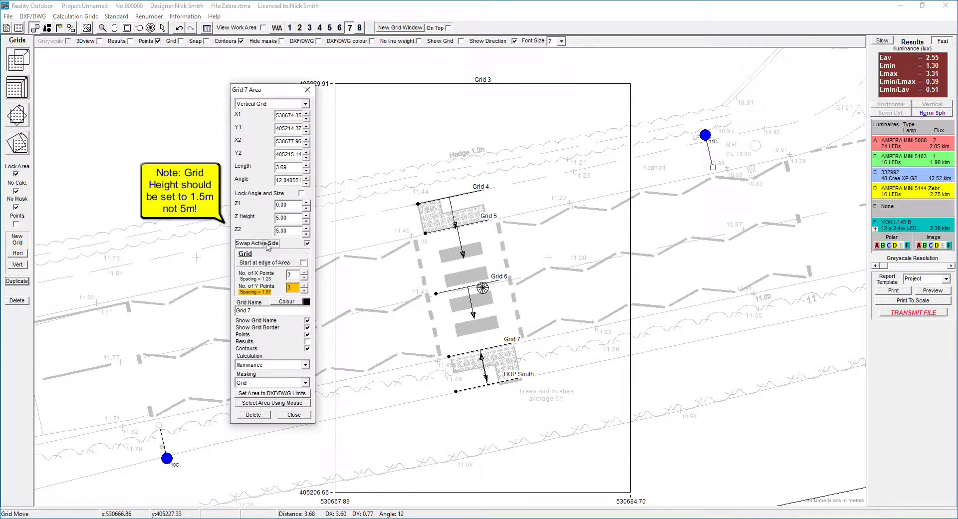
{"action": "left_click", "coordinate": [261, 310]}
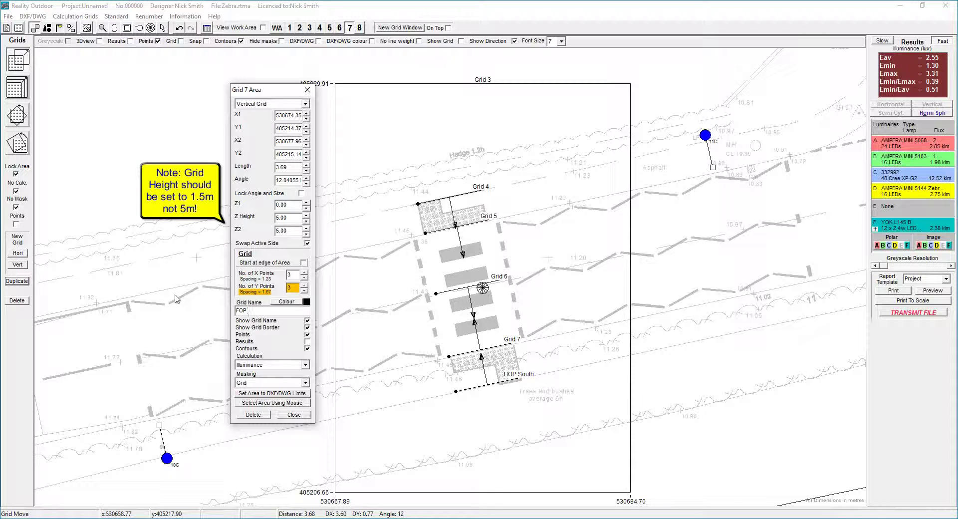
{"action": "key", "text": "Return"}
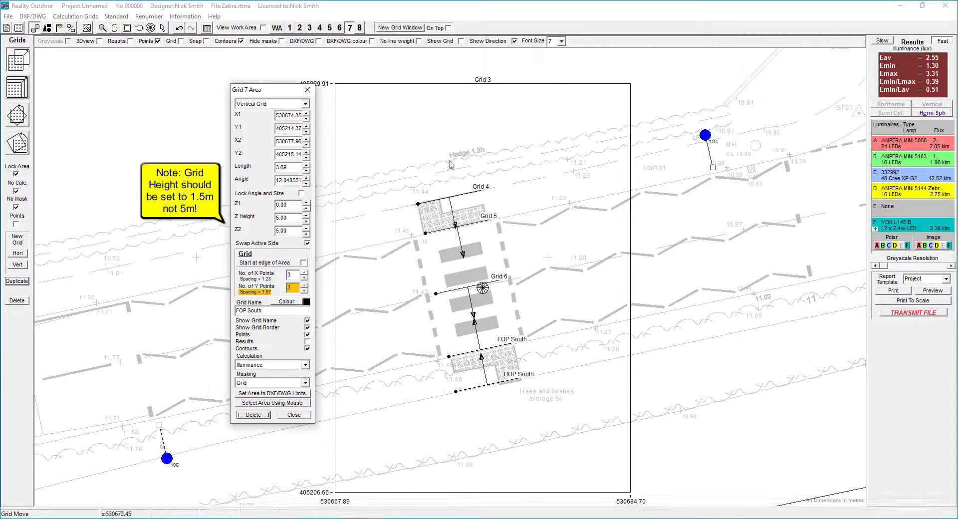
Name Grid 6 Centre, Grid 5 FOP North and Grid 4 BOP North, then check them.
{"action": "left_click", "coordinate": [340, 28]}
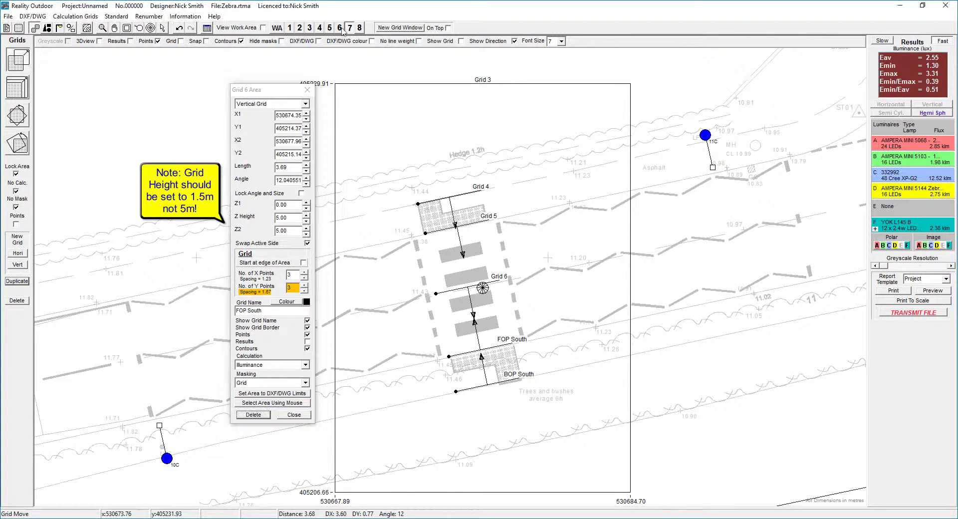
{"action": "left_click", "coordinate": [258, 311]}
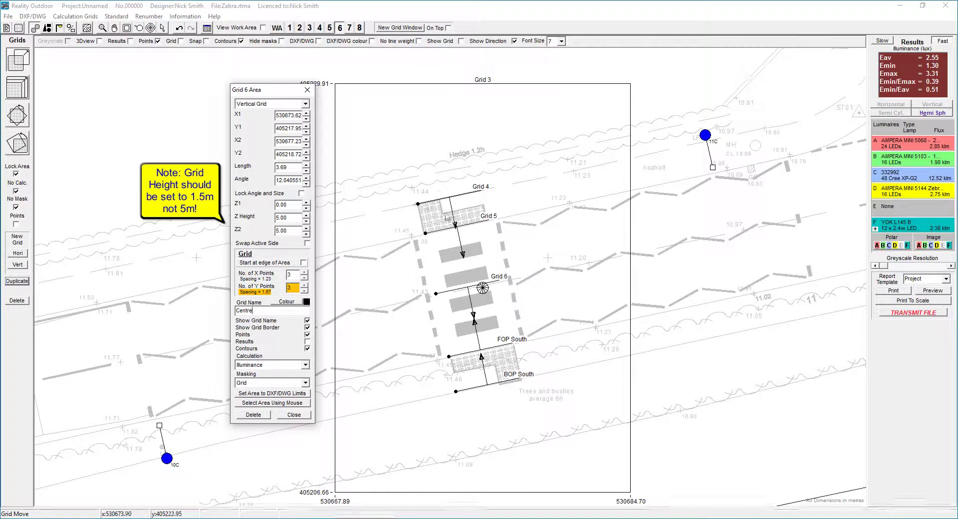
{"action": "left_click", "coordinate": [329, 28]}
{"action": "left_click", "coordinate": [257, 311]}
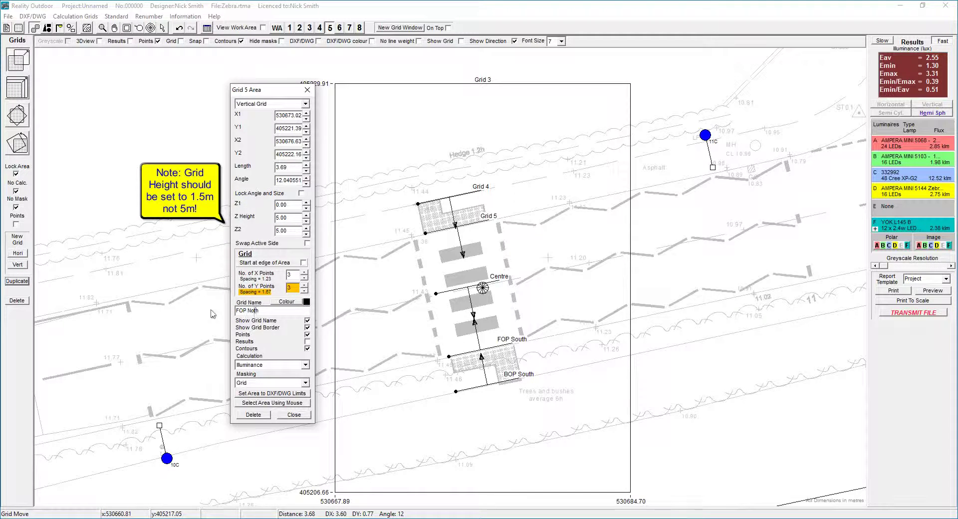
{"action": "left_click", "coordinate": [319, 28]}
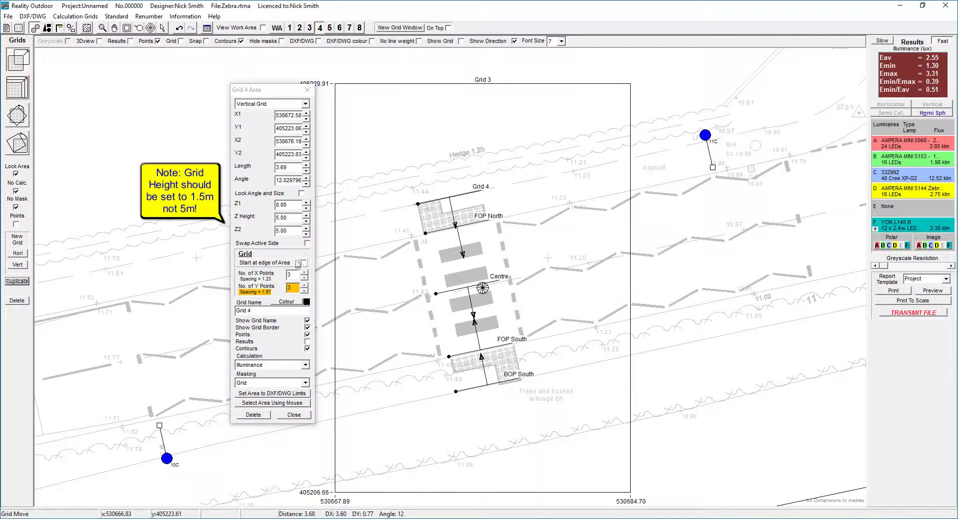
{"action": "left_click", "coordinate": [256, 310]}
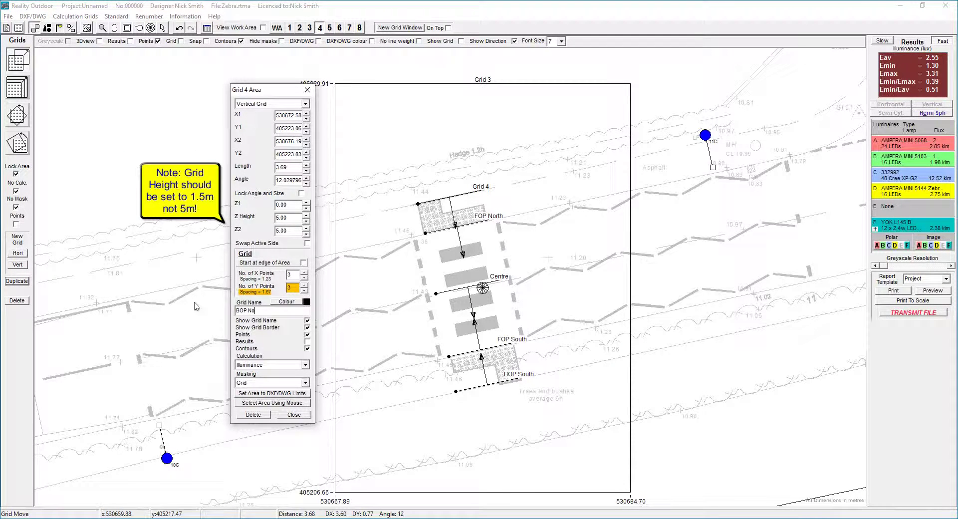
{"action": "key", "text": "Tab"}
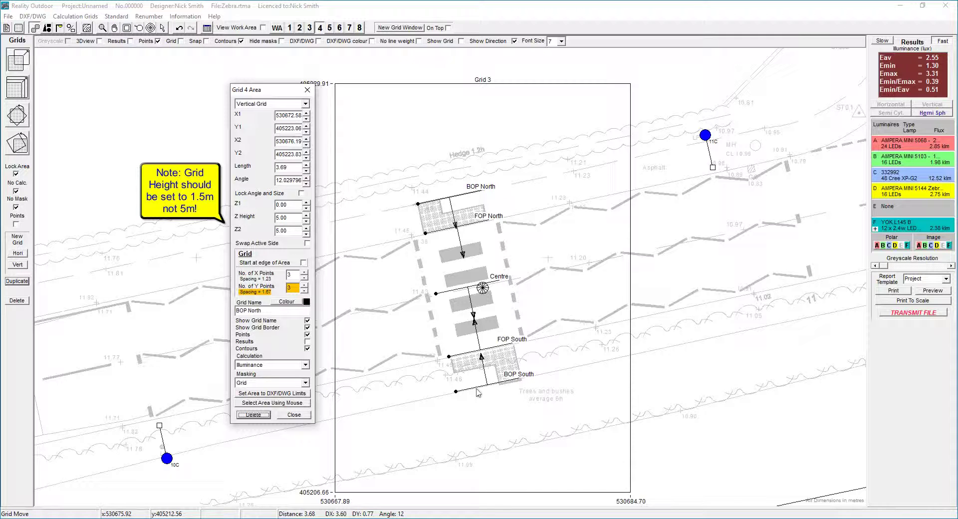
{"action": "left_click", "coordinate": [329, 28]}
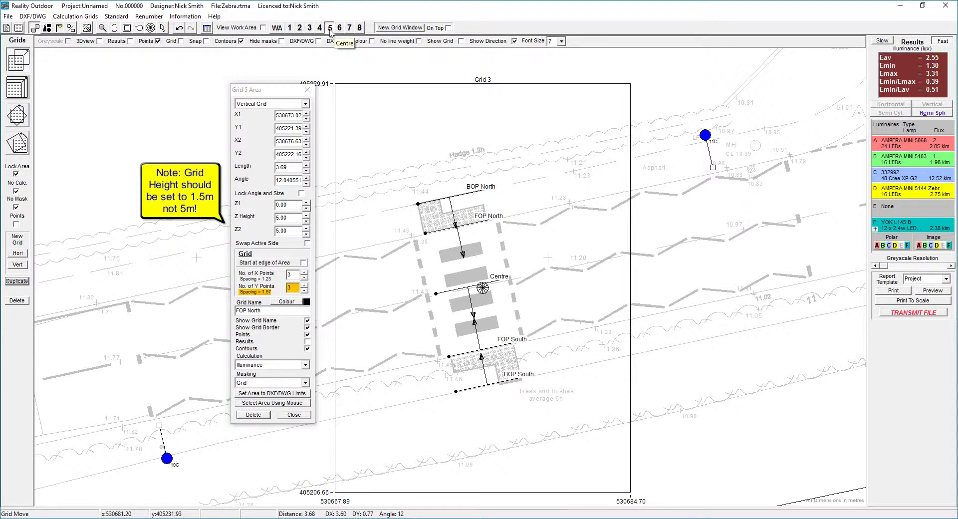
{"action": "left_click", "coordinate": [339, 28]}
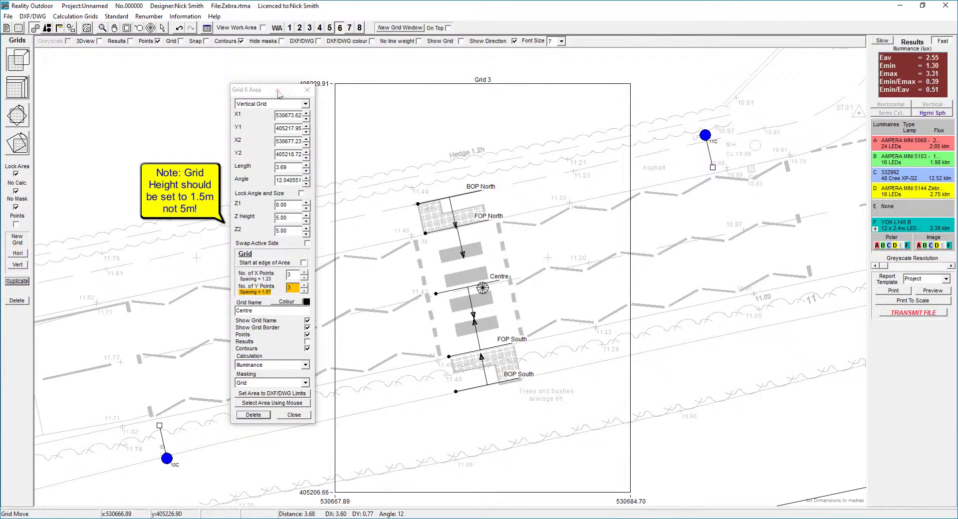
{"action": "left_click_drag", "start_coordinate": [278, 94], "coordinate": [195, 92]}
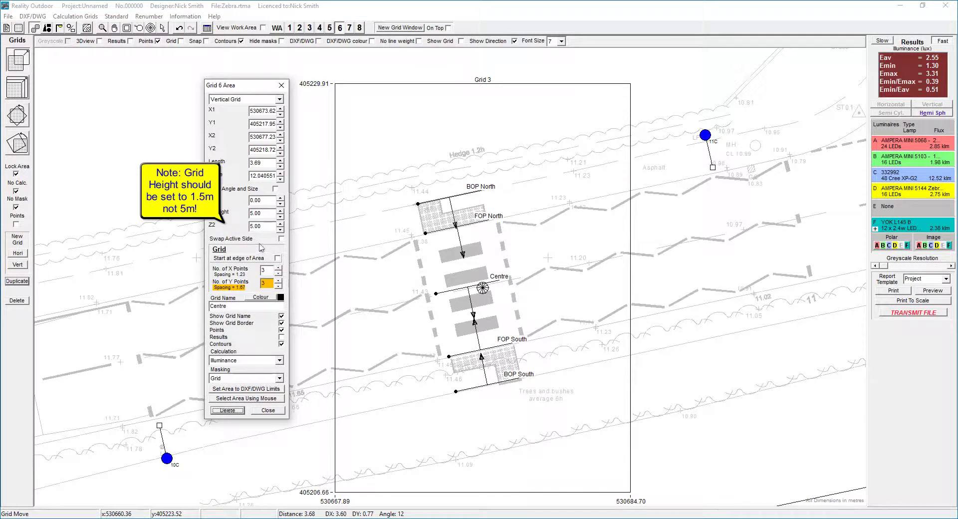
Place luminaire D at the crossing's north-west corner aimed at 283° with 0.50 outreach.
{"action": "left_click", "coordinate": [60, 28]}
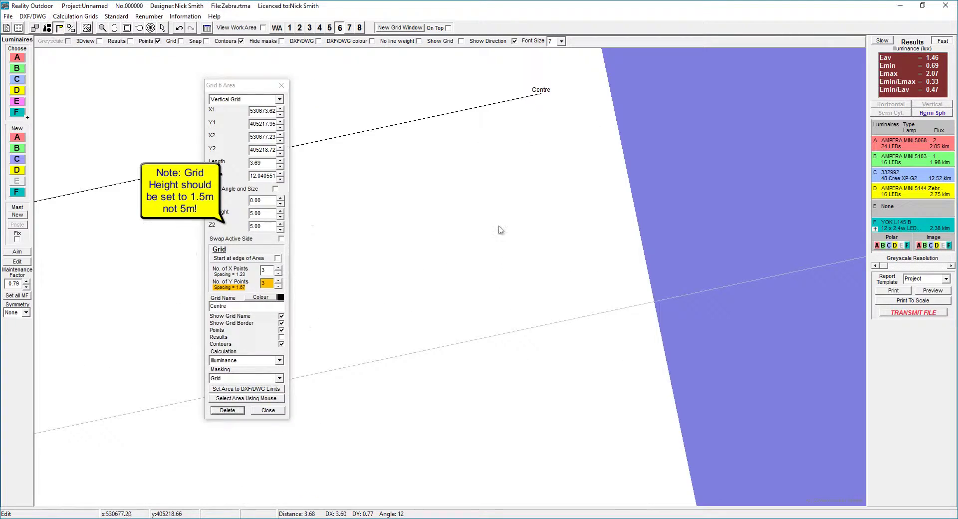
{"action": "scroll", "coordinate": [456, 186], "scroll_direction": "down", "scroll_amount": 10}
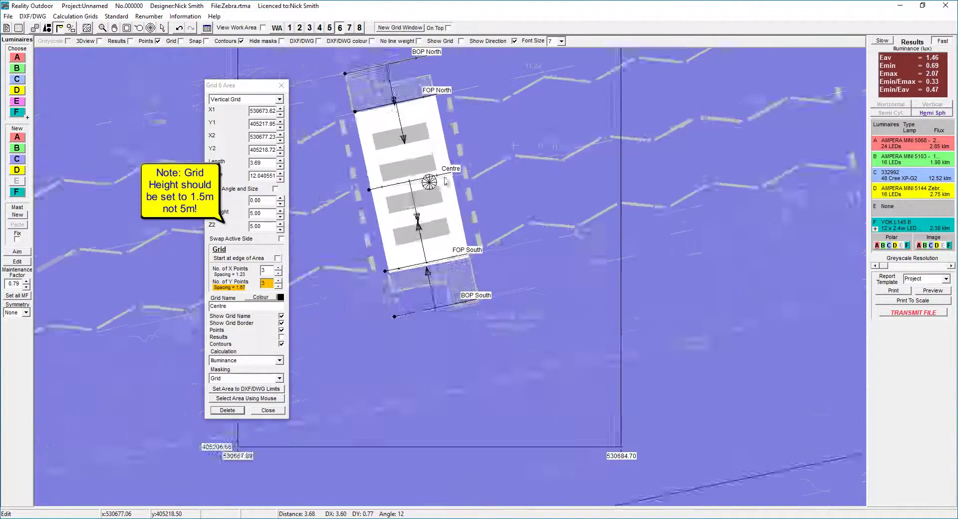
{"action": "scroll", "coordinate": [444, 180], "scroll_direction": "down", "scroll_amount": 3}
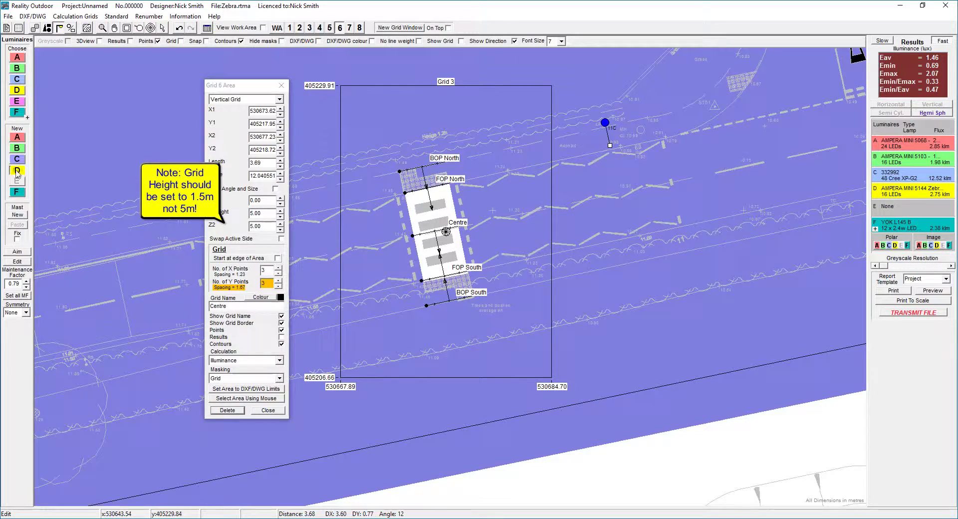
{"action": "left_click", "coordinate": [17, 172]}
{"action": "scroll", "coordinate": [429, 181], "scroll_direction": "up", "scroll_amount": 5}
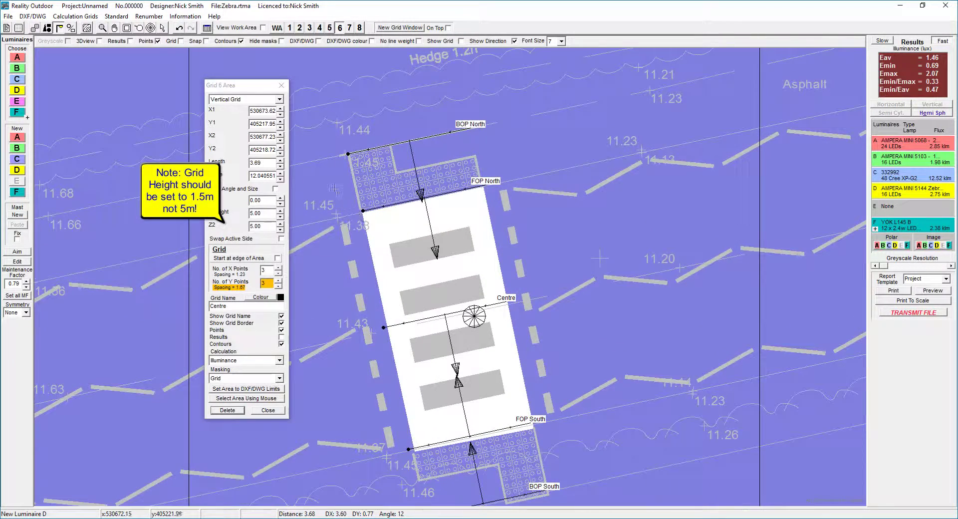
{"action": "left_click", "coordinate": [335, 197]}
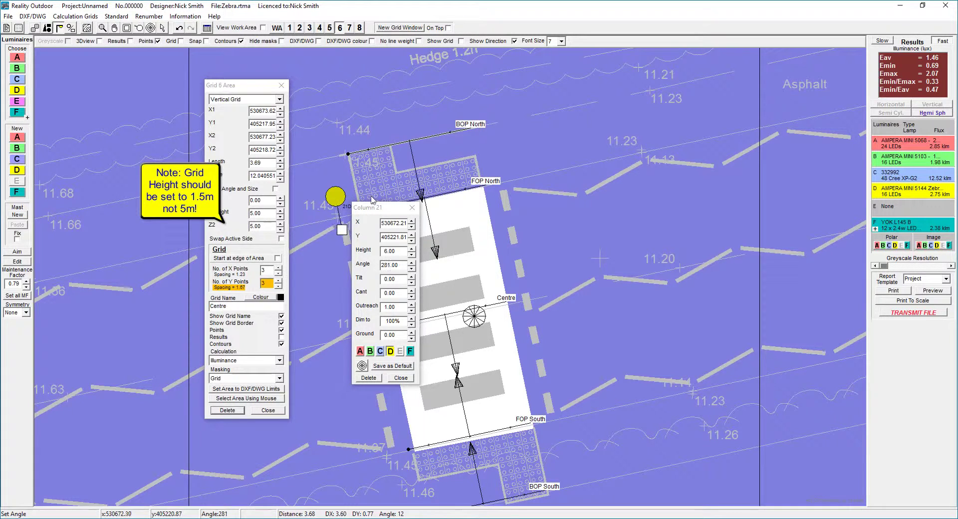
{"action": "left_click", "coordinate": [343, 231]}
{"action": "left_click", "coordinate": [411, 310]}
{"action": "left_click", "coordinate": [412, 311]}
{"action": "left_click", "coordinate": [412, 310]}
{"action": "left_click", "coordinate": [412, 311]}
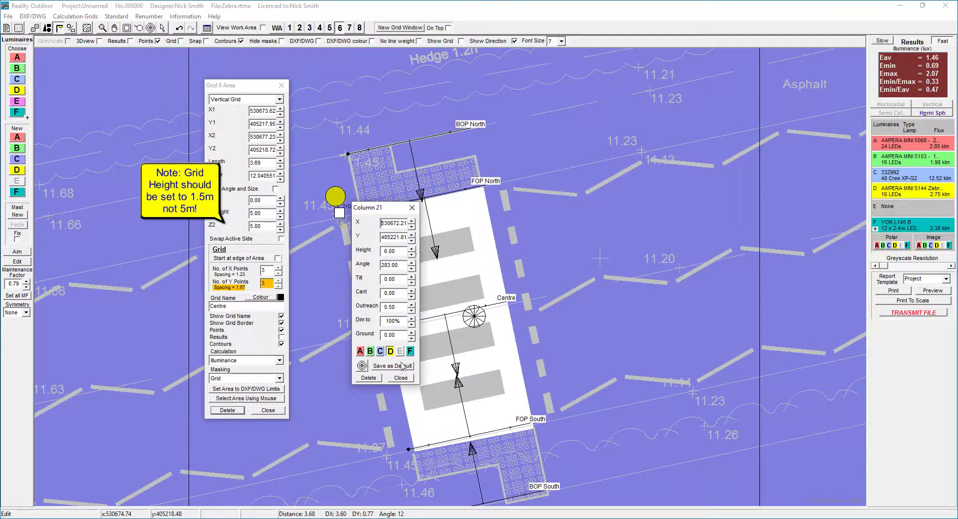
{"action": "left_click", "coordinate": [400, 378]}
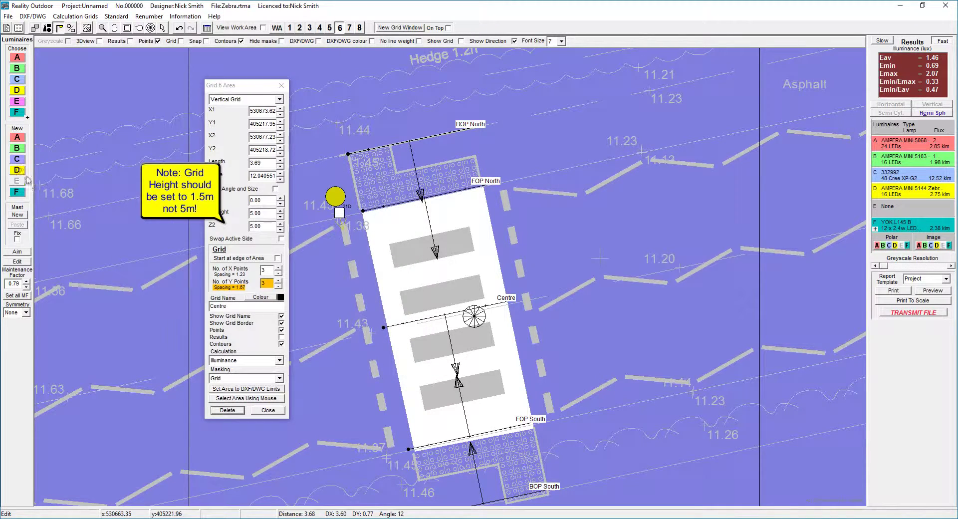
Add a second column, Column 22, near FOP South aimed across the crossing at 102°.
{"action": "left_click_drag", "start_coordinate": [551, 445], "coordinate": [530, 396]}
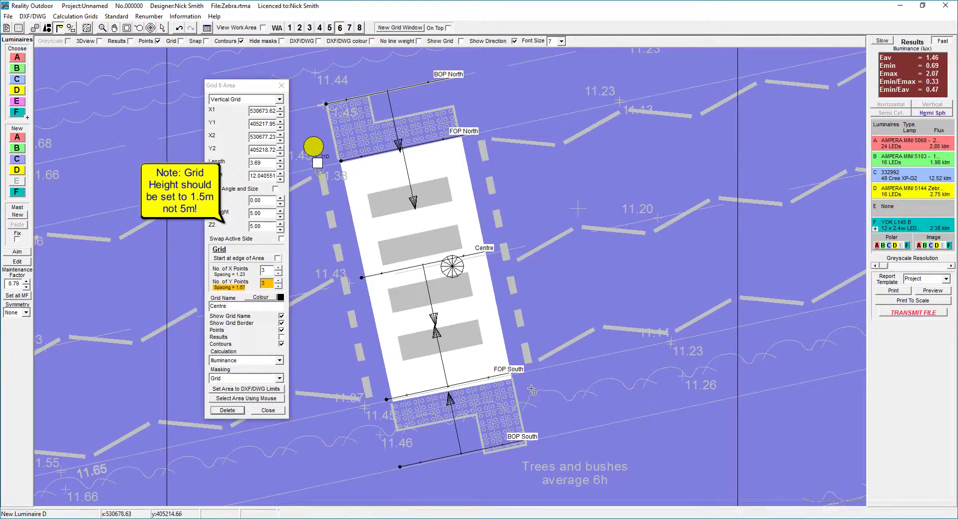
{"action": "left_click", "coordinate": [533, 392]}
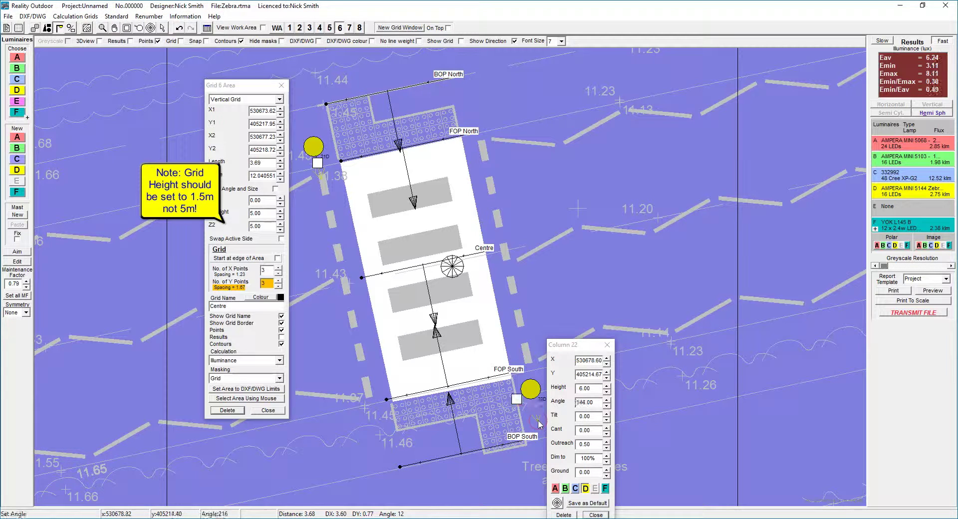
{"action": "left_click", "coordinate": [496, 230]}
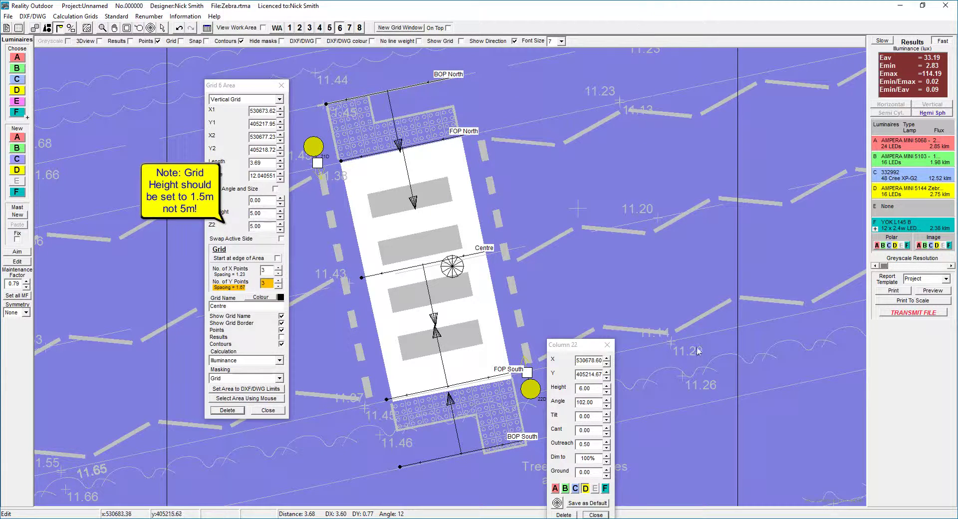
{"action": "left_click", "coordinate": [339, 28]}
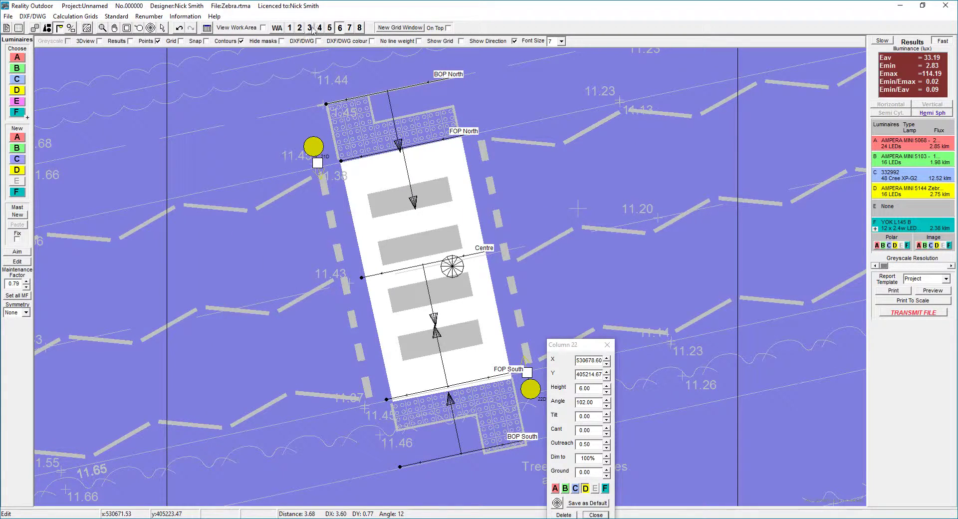
Review the grid 3 and BOP North views, then nudge the north luminaire column slightly upward.
{"action": "left_click", "coordinate": [309, 28]}
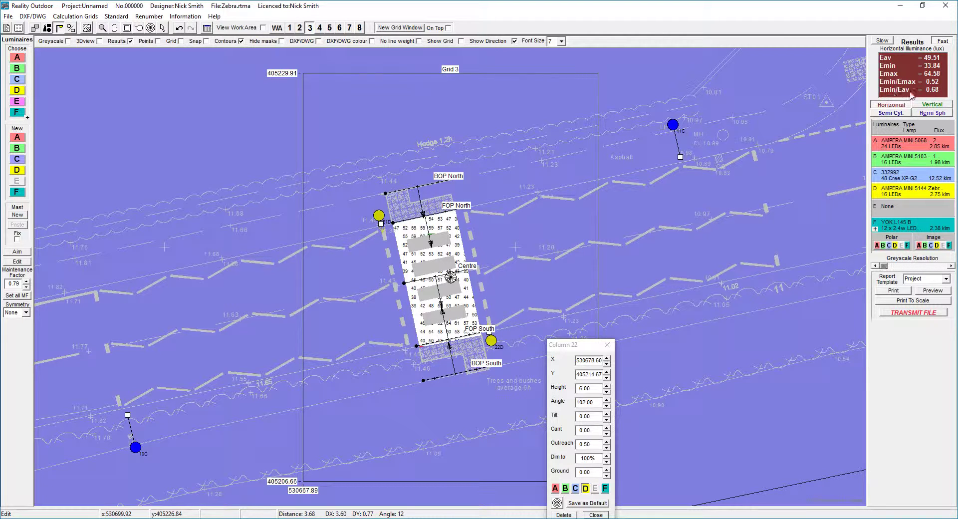
{"action": "left_click", "coordinate": [321, 32]}
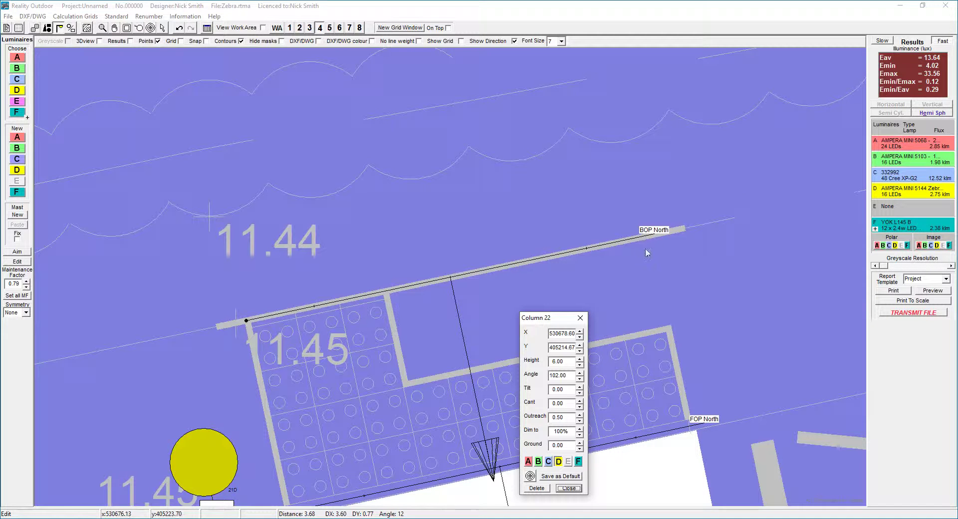
{"action": "scroll", "coordinate": [629, 252], "scroll_direction": "down", "scroll_amount": 2}
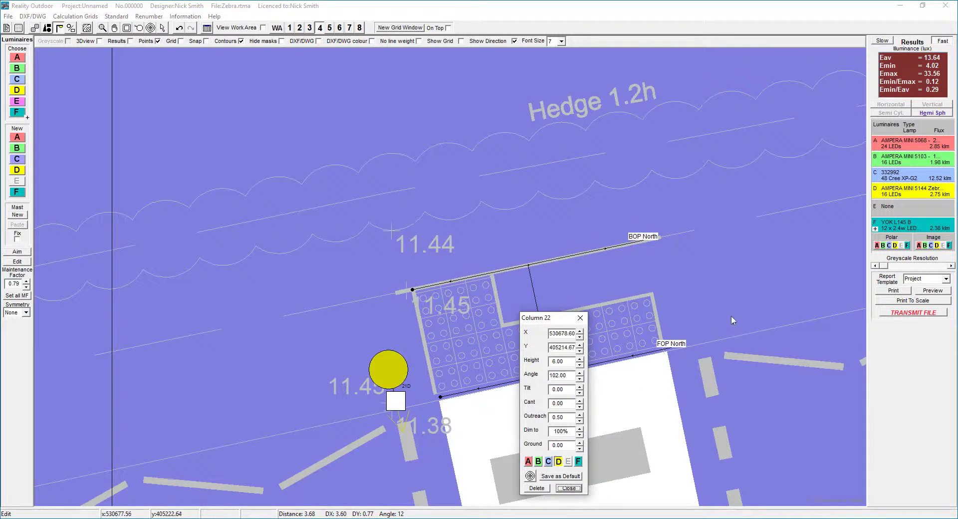
{"action": "left_click_drag", "start_coordinate": [703, 251], "coordinate": [693, 259]}
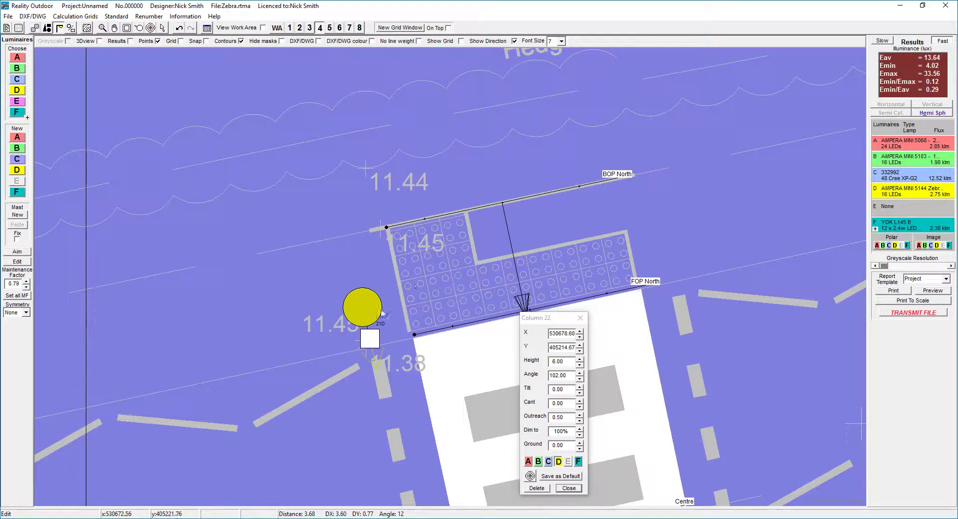
{"action": "left_click_drag", "start_coordinate": [363, 311], "coordinate": [378, 377]}
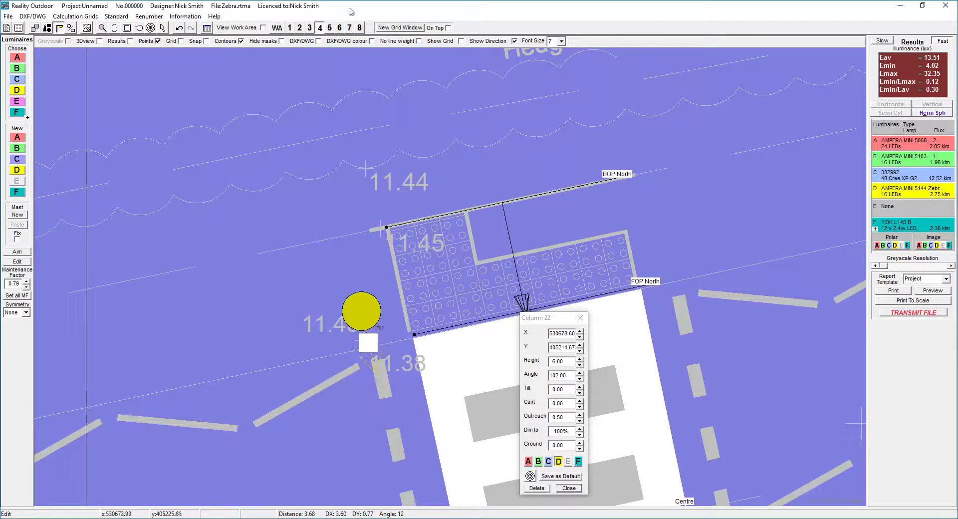
Check the FOP North and Centre grid results and move the Column 22 dialog aside.
{"action": "left_click", "coordinate": [330, 28]}
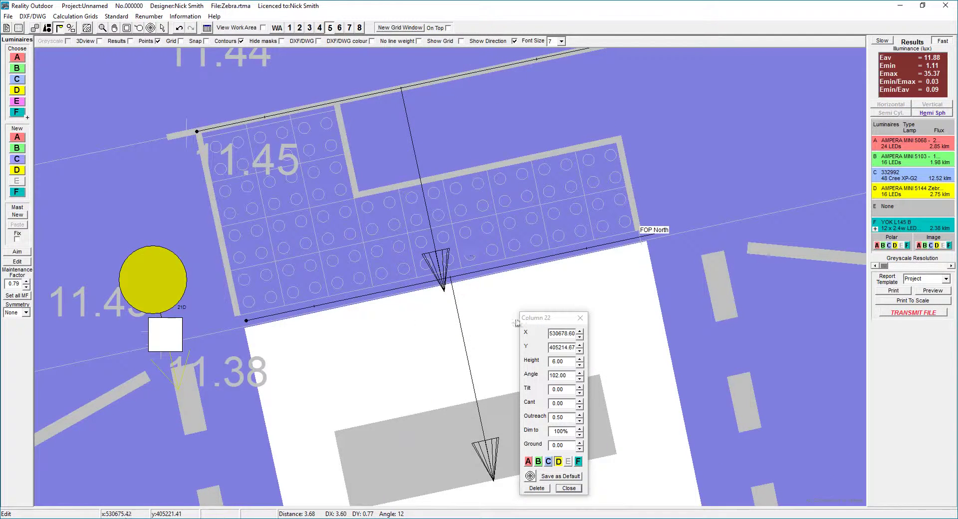
{"action": "scroll", "coordinate": [419, 314], "scroll_direction": "down", "scroll_amount": 3}
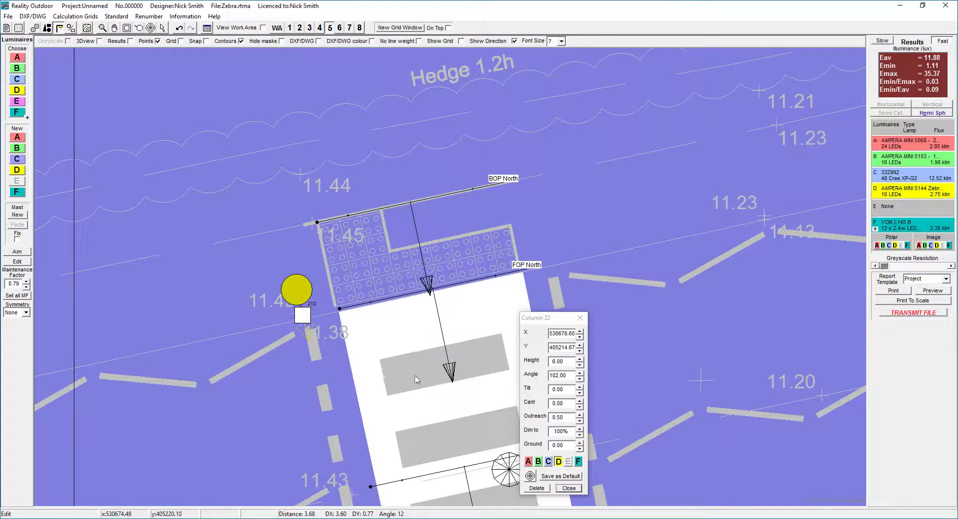
{"action": "scroll", "coordinate": [376, 259], "scroll_direction": "down", "scroll_amount": 2}
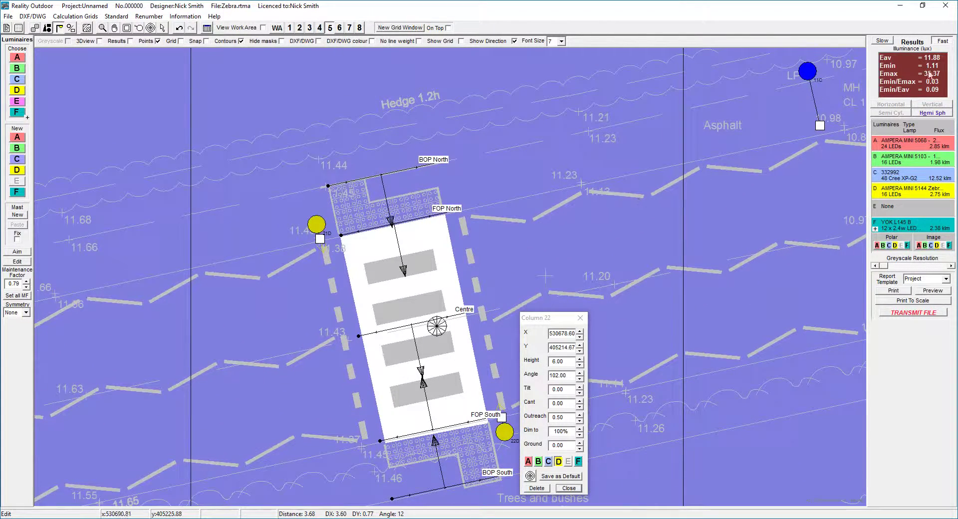
{"action": "left_click", "coordinate": [339, 28]}
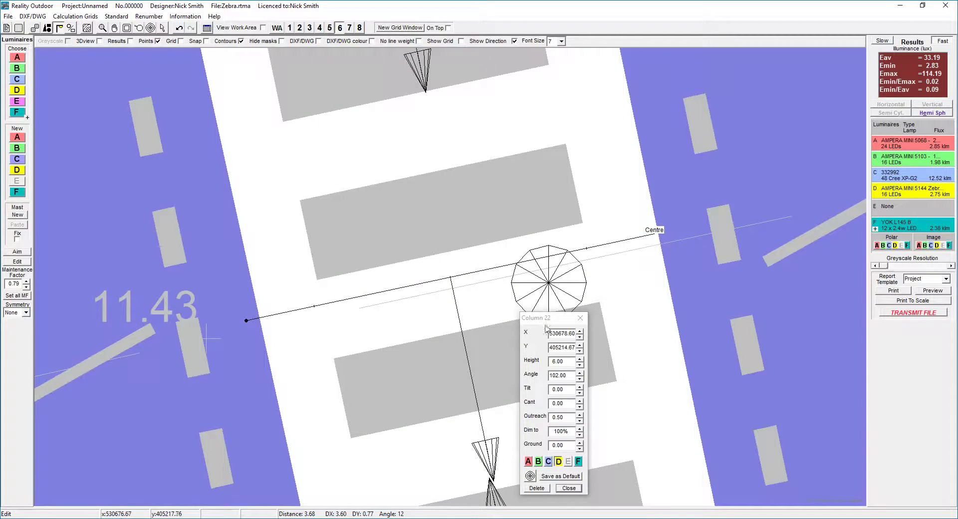
{"action": "left_click_drag", "start_coordinate": [544, 320], "coordinate": [755, 235]}
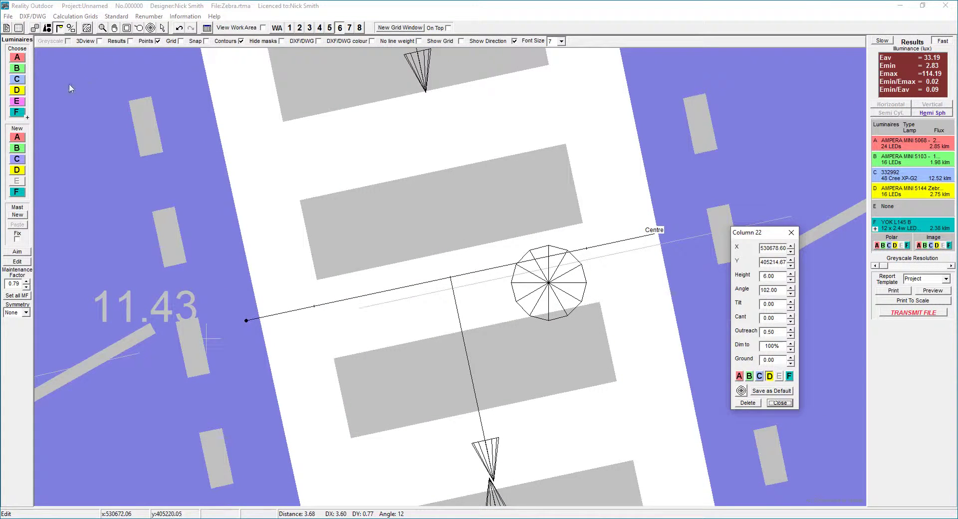
Inspect the Centre grid's area settings, toggling Swap Active Side on and back off.
{"action": "left_click", "coordinate": [34, 29]}
{"action": "left_click_drag", "start_coordinate": [45, 36], "coordinate": [168, 92]}
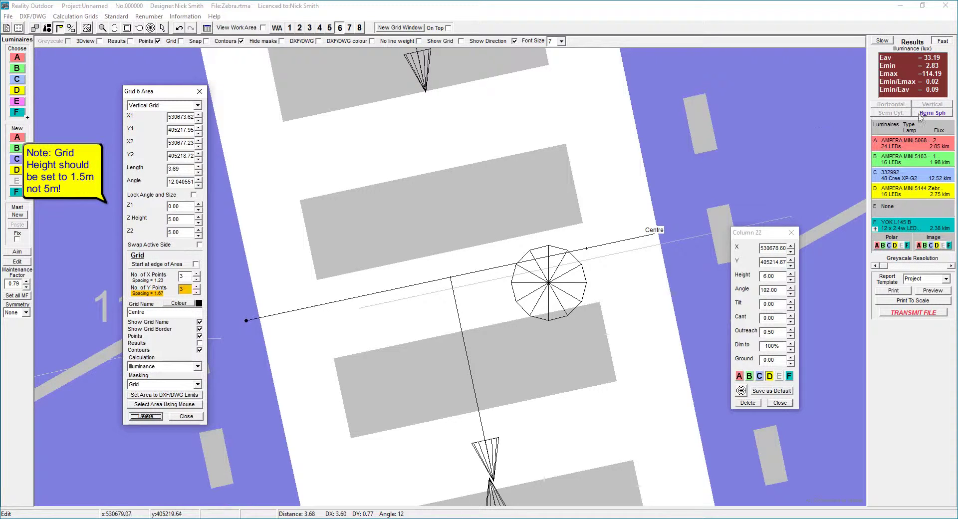
{"action": "left_click", "coordinate": [139, 245]}
{"action": "left_click", "coordinate": [138, 245]}
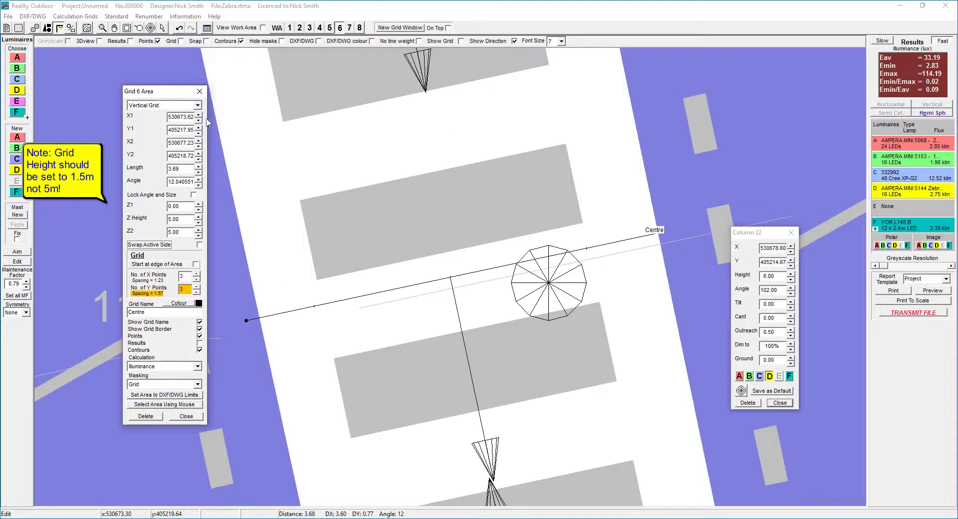
{"action": "left_click", "coordinate": [198, 92]}
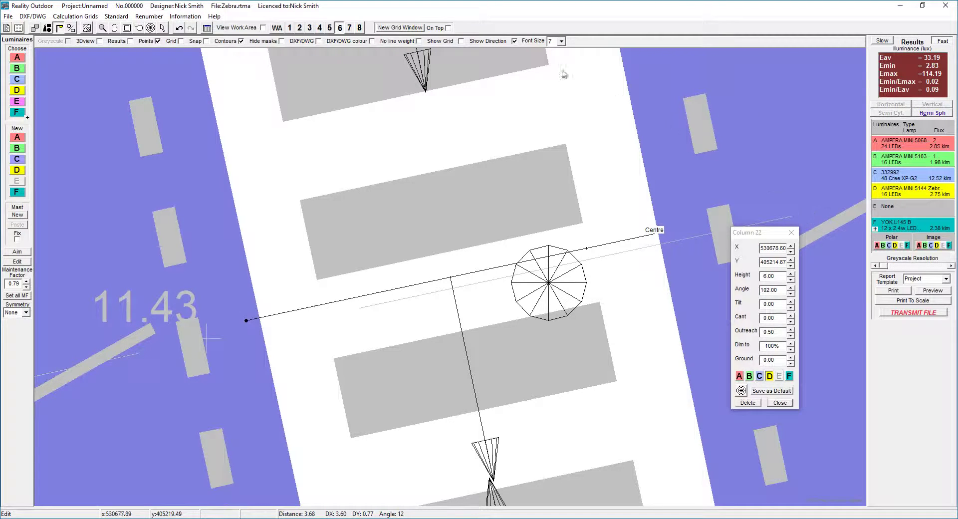
Step through the FOP South and Centre views to the BOP North grid results.
{"action": "left_click", "coordinate": [350, 28]}
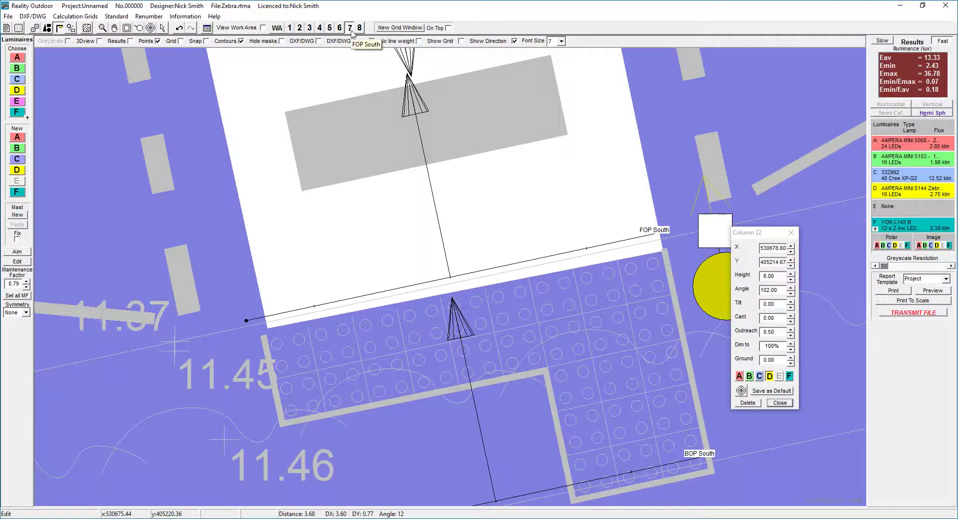
{"action": "left_click", "coordinate": [339, 28]}
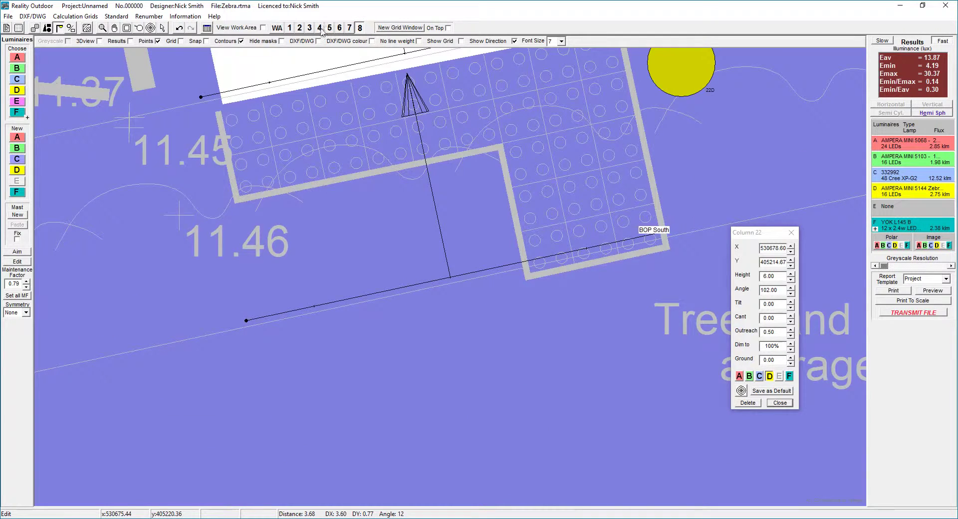
{"action": "left_click", "coordinate": [320, 28]}
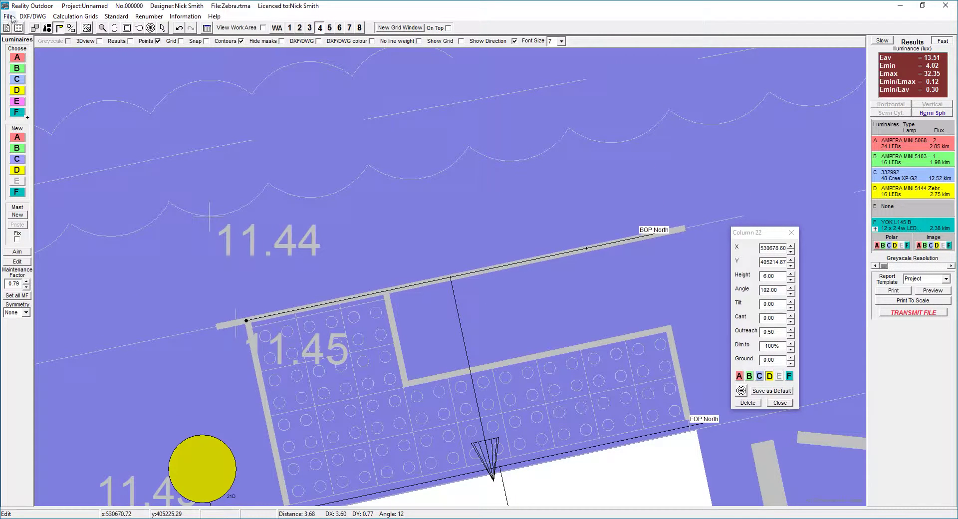
Set the BOP North, FOP North and Centre vertical grid heights to 1.50 m.
{"action": "left_click", "coordinate": [19, 28]}
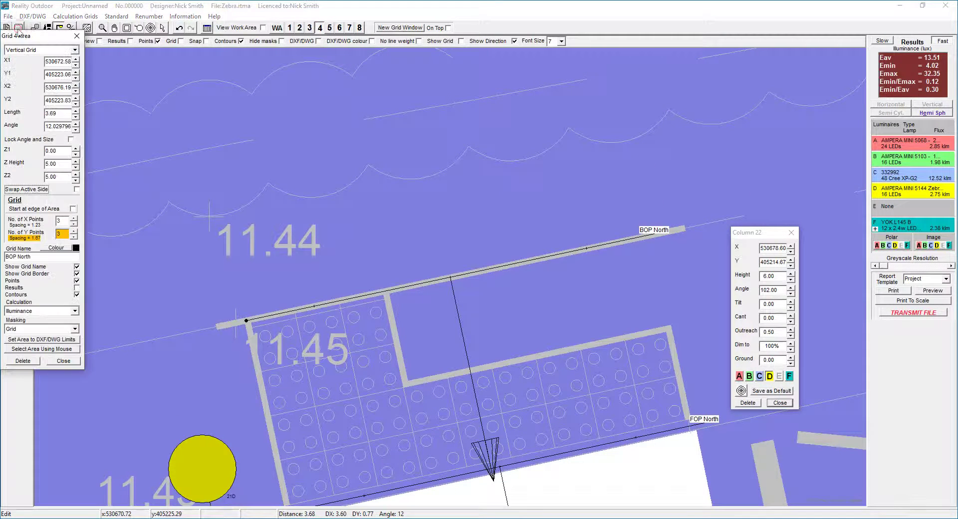
{"action": "double_click", "coordinate": [62, 164]}
{"action": "key", "text": "Tab"}
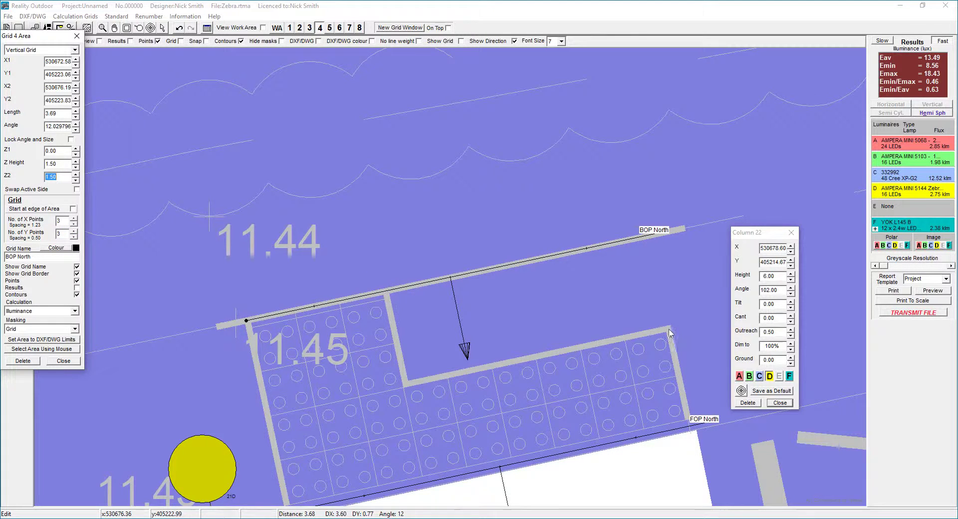
{"action": "left_click", "coordinate": [329, 28]}
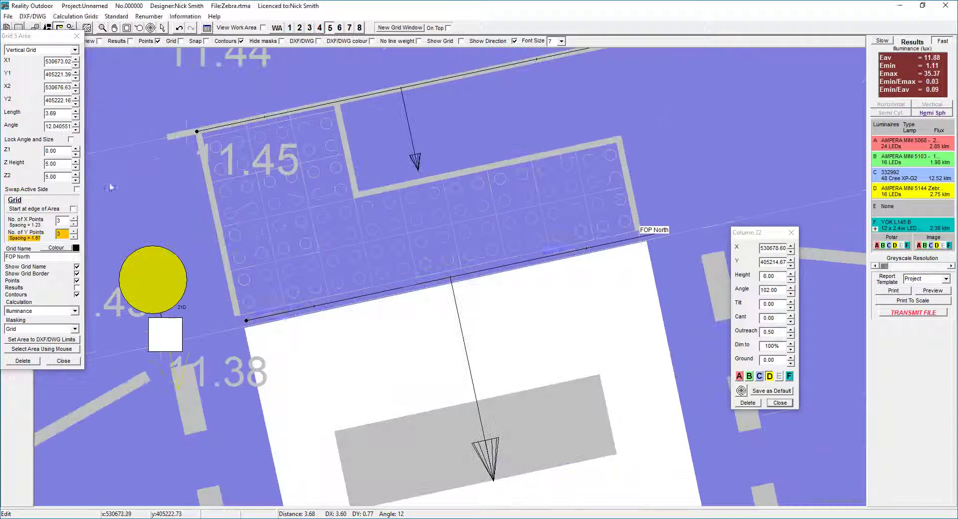
{"action": "type", "text": "1.5"}
{"action": "key", "text": "Tab"}
{"action": "left_click", "coordinate": [339, 28]}
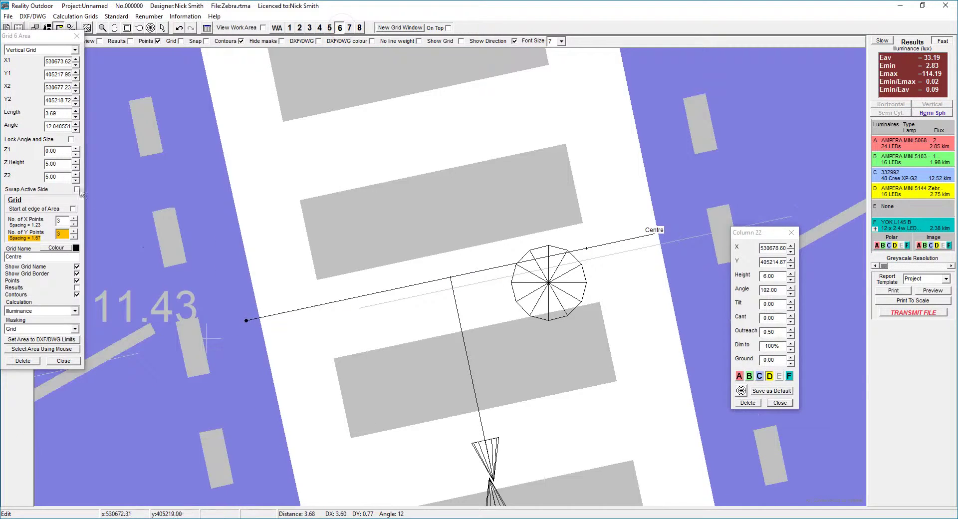
{"action": "type", "text": "1.5"}
{"action": "key", "text": "Tab"}
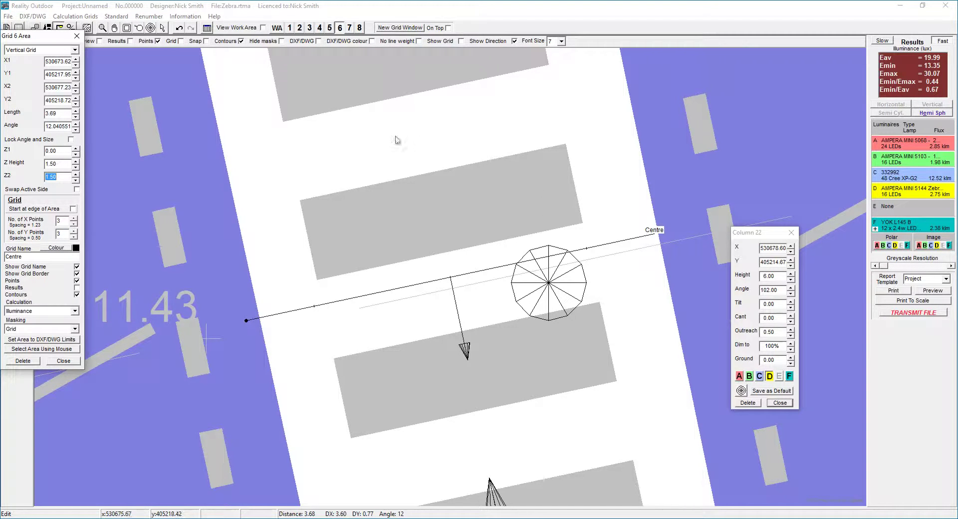
Set the FOP South and BOP South grid heights to 1.5 m and close the grid settings.
{"action": "left_click", "coordinate": [349, 27]}
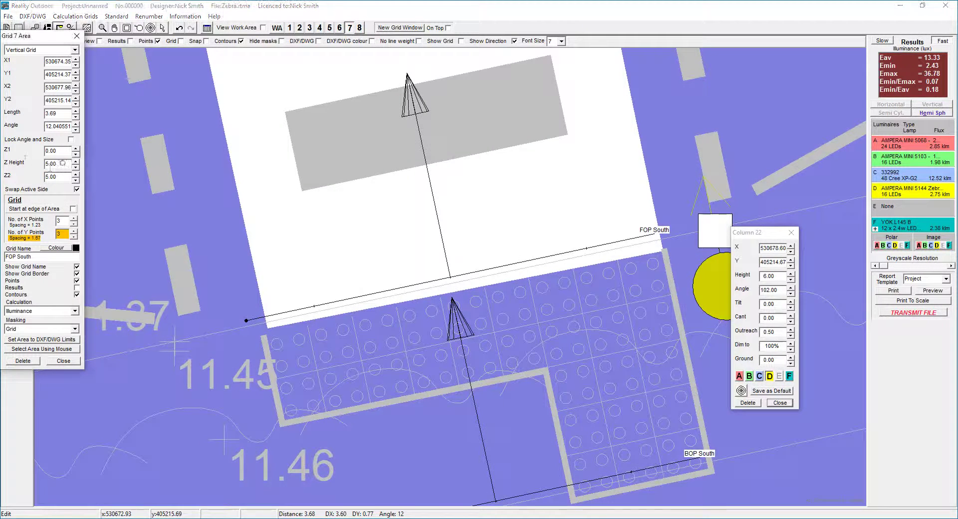
{"action": "left_click", "coordinate": [51, 164]}
{"action": "type", "text": "1.5"}
{"action": "key", "text": "Tab"}
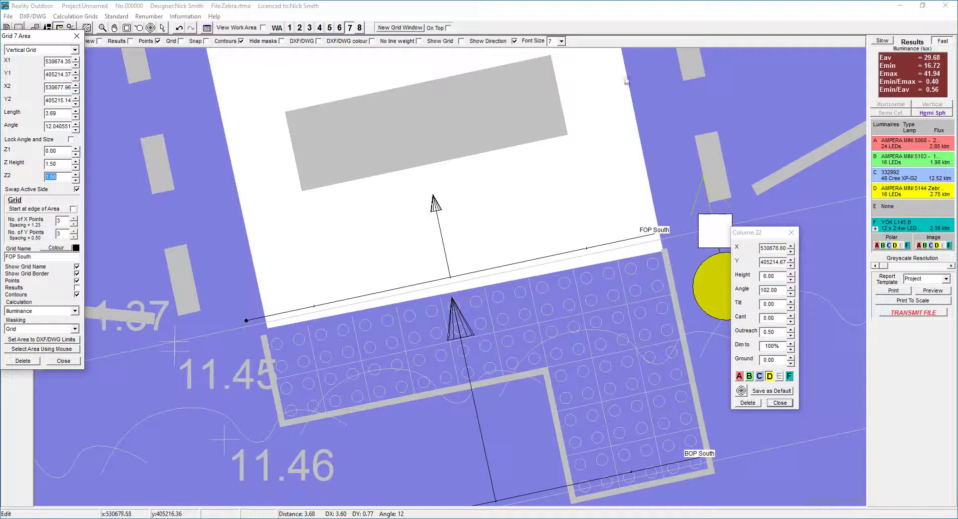
{"action": "left_click", "coordinate": [359, 28]}
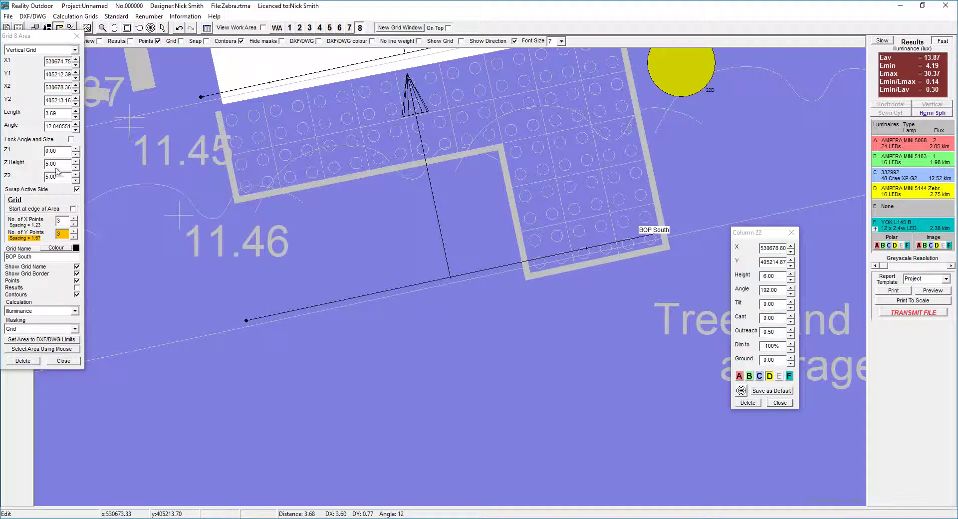
{"action": "left_click", "coordinate": [56, 165]}
{"action": "type", "text": "1.5"}
{"action": "key", "text": "Tab"}
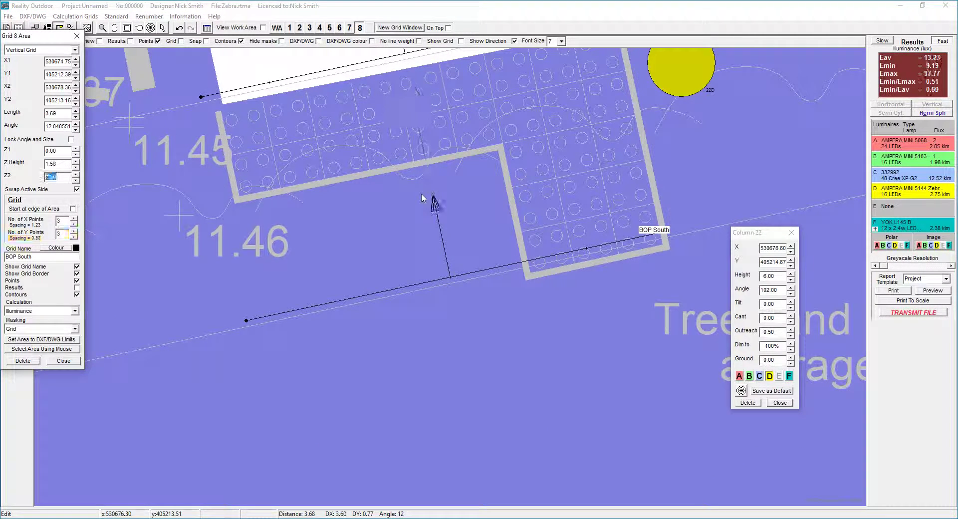
{"action": "left_click", "coordinate": [76, 36]}
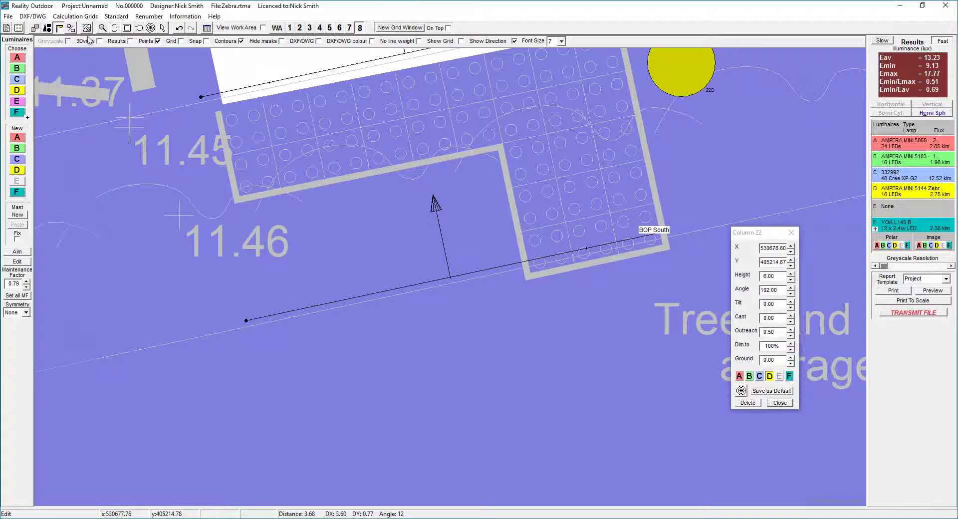
Move the north yellow column beside the crossing, then bring up the type D luminaire chooser.
{"action": "left_click", "coordinate": [320, 28]}
{"action": "scroll", "coordinate": [527, 387], "scroll_direction": "down", "scroll_amount": 2}
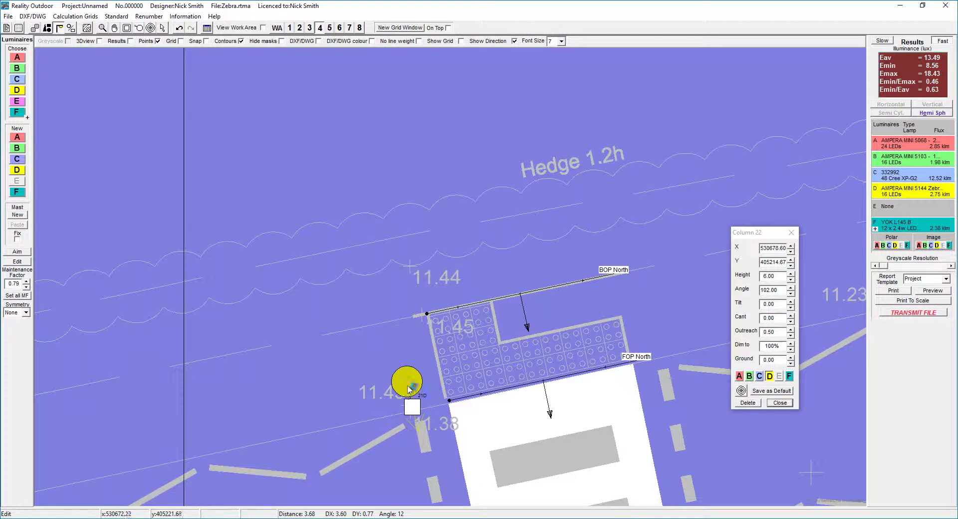
{"action": "mouse_move", "coordinate": [409, 390]}
{"action": "left_mouse_down"}
{"action": "mouse_move", "coordinate": [422, 387]}
{"action": "mouse_move", "coordinate": [408, 395]}
{"action": "mouse_move", "coordinate": [410, 357]}
{"action": "mouse_move", "coordinate": [412, 387]}
{"action": "left_mouse_up"}
{"action": "scroll", "coordinate": [389, 231], "scroll_direction": "down", "scroll_amount": 5}
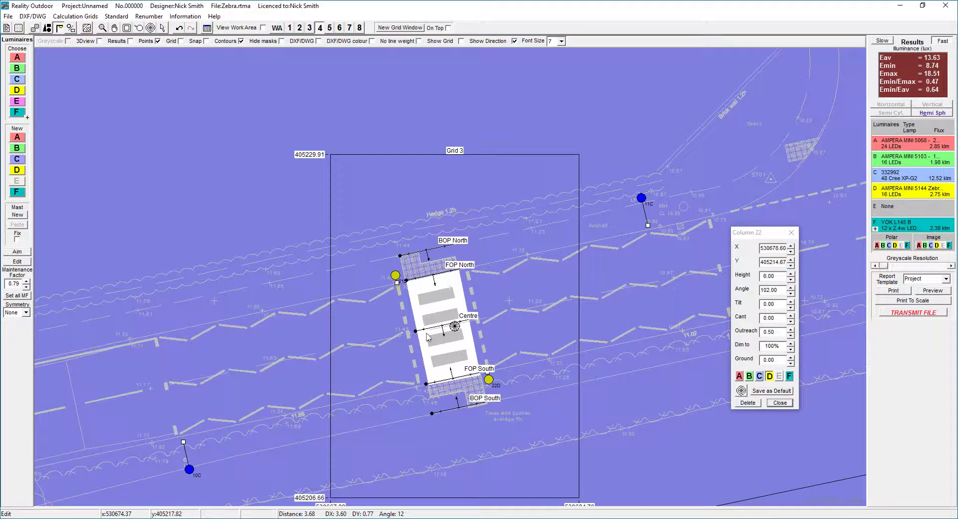
{"action": "left_click", "coordinate": [17, 90]}
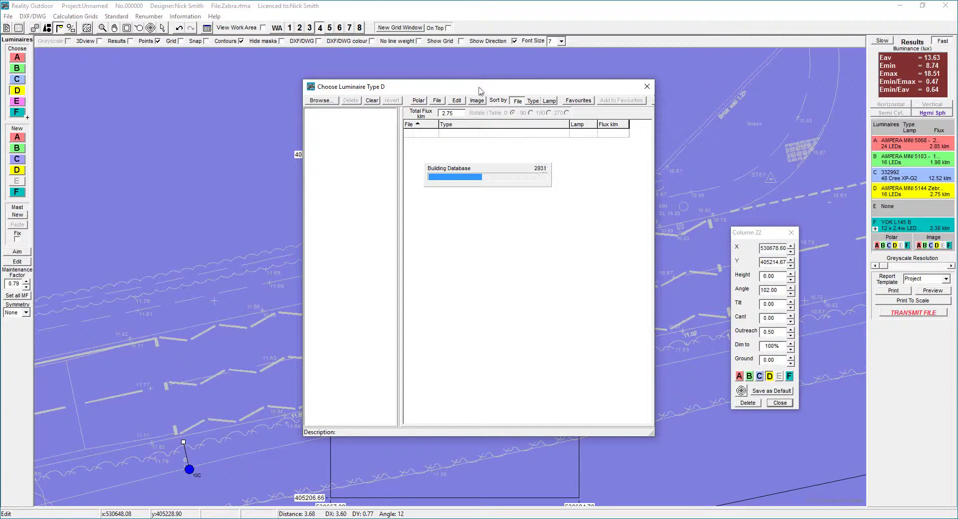
Pick the AMPERA MINI 5144 Zebra left 16 LEDs 700mA, 3.60 klm row for type D.
{"action": "left_click_drag", "start_coordinate": [480, 91], "coordinate": [591, 86]}
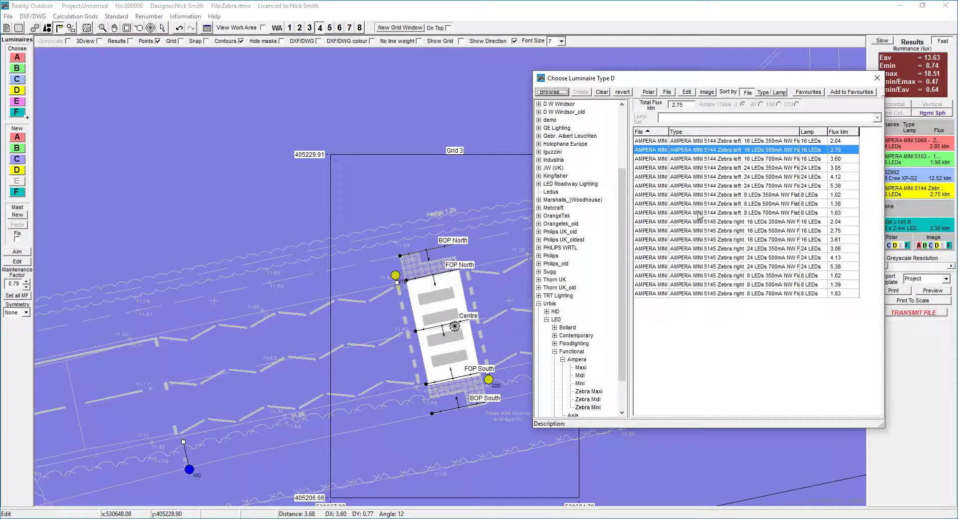
{"action": "left_click", "coordinate": [735, 145]}
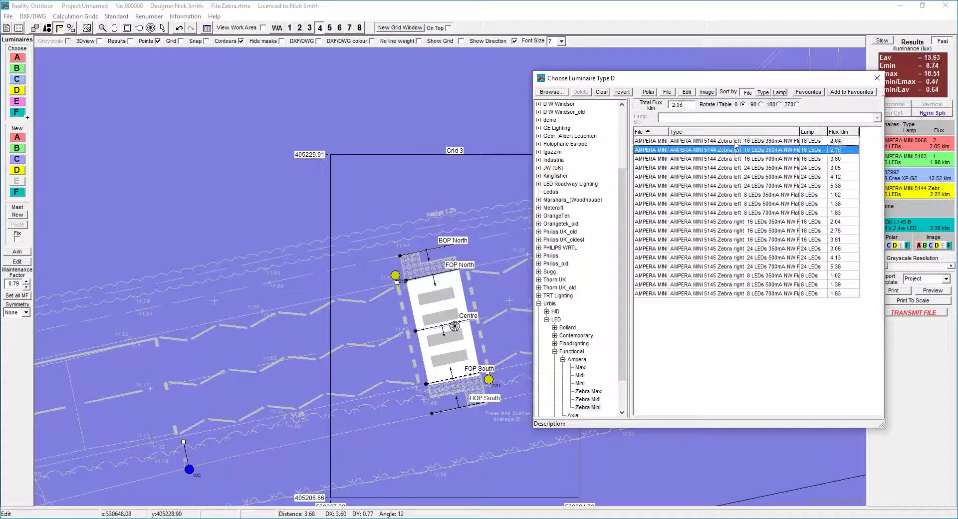
{"action": "key", "text": "Down"}
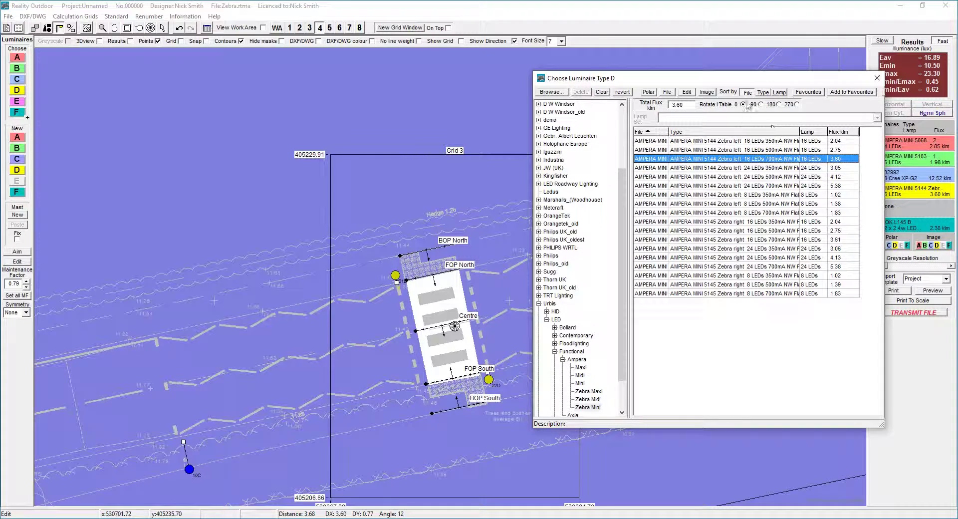
{"action": "left_click_drag", "start_coordinate": [744, 80], "coordinate": [724, 59]}
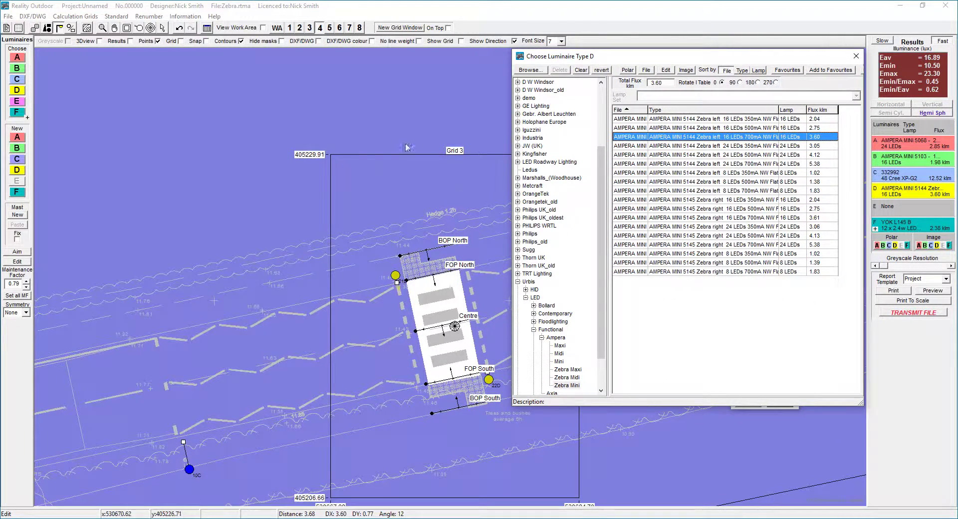
Check the FOP North grid, then reverse the Centre grid's active side with Swap Active Side.
{"action": "left_click", "coordinate": [330, 28]}
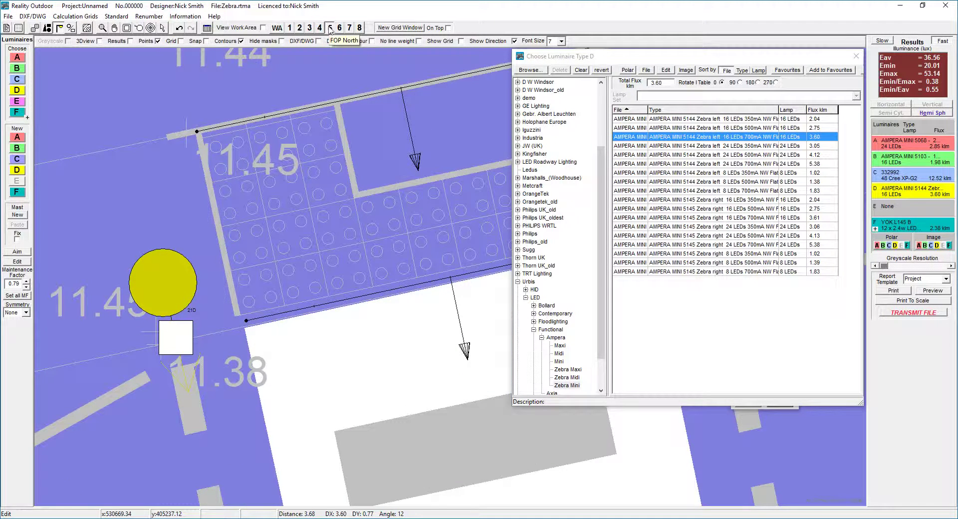
{"action": "left_click", "coordinate": [76, 16]}
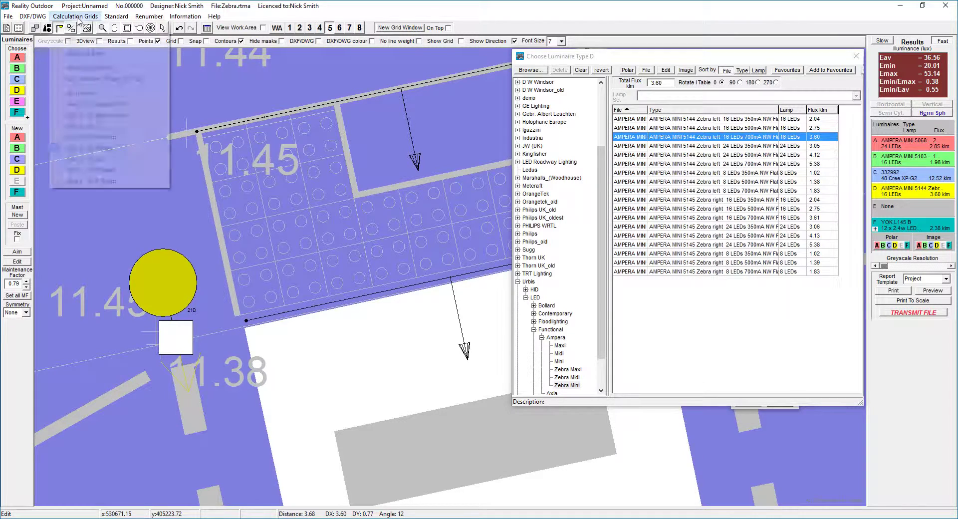
{"action": "key", "text": "Escape"}
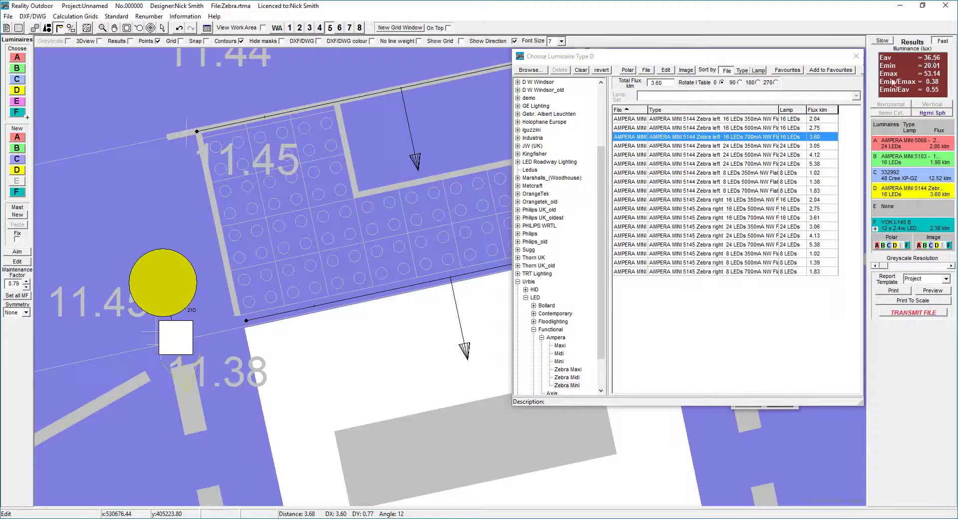
{"action": "left_click", "coordinate": [341, 29]}
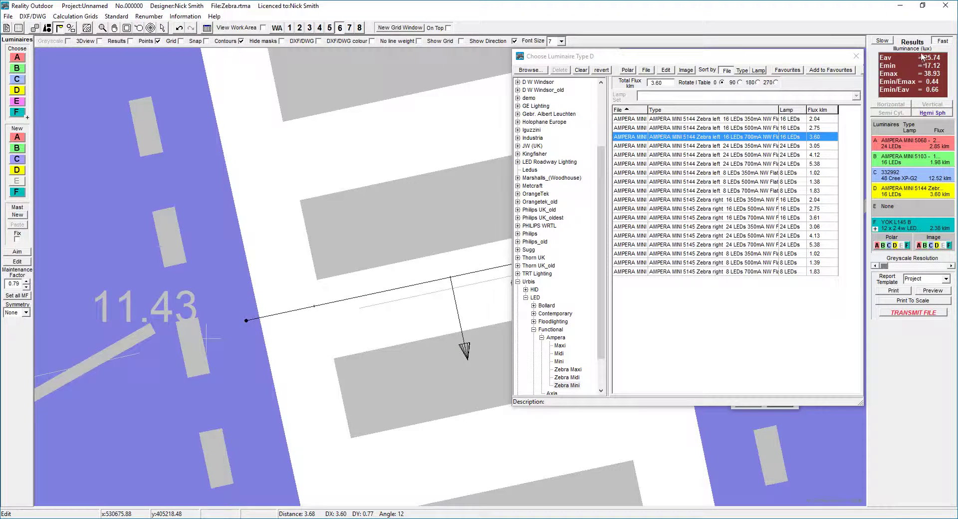
{"action": "left_click", "coordinate": [34, 28]}
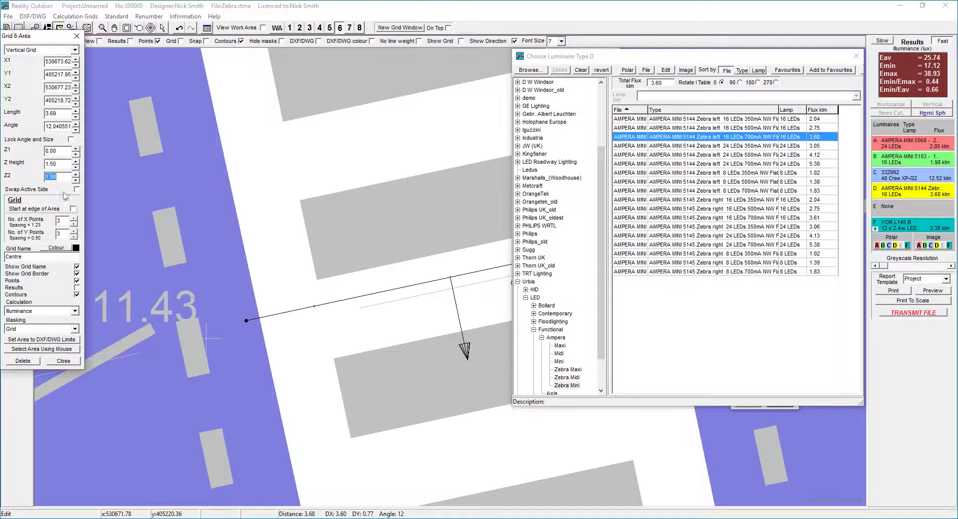
{"action": "left_click", "coordinate": [20, 191]}
{"action": "left_click", "coordinate": [20, 193]}
{"action": "left_click", "coordinate": [15, 192]}
{"action": "scroll", "coordinate": [375, 187], "scroll_direction": "down", "scroll_amount": 2}
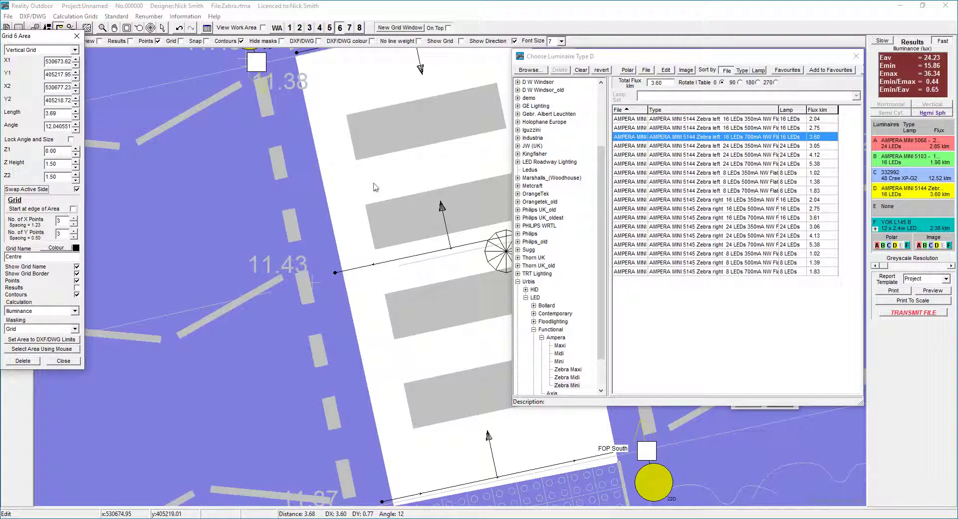
Review FOP South, BOP South and carpet grids, comparing the 2.75 and 3.60 klm luminaires.
{"action": "left_click", "coordinate": [349, 28]}
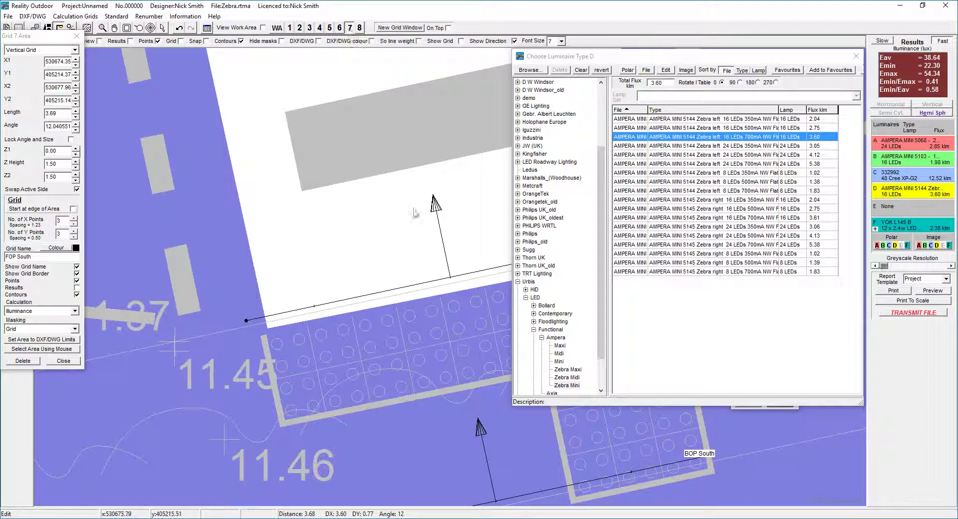
{"action": "left_click", "coordinate": [360, 29]}
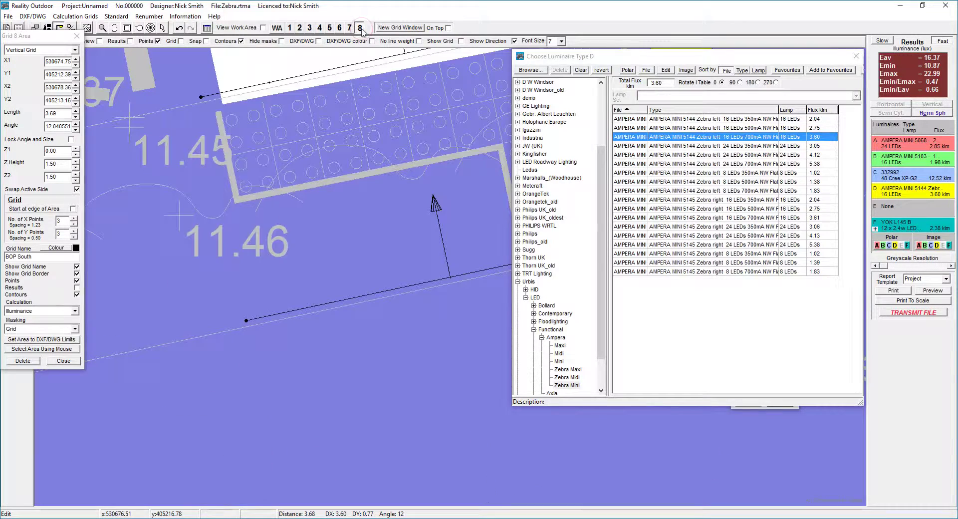
{"action": "left_click", "coordinate": [309, 28]}
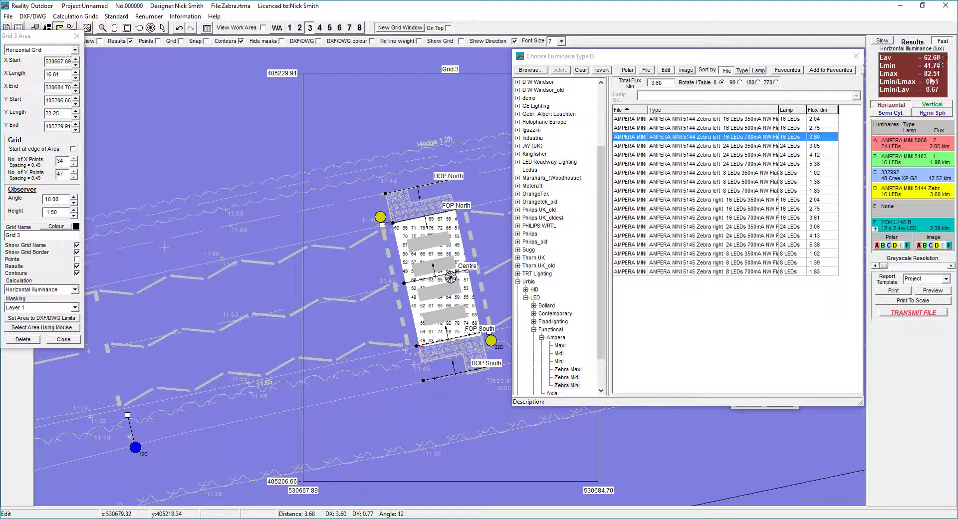
{"action": "left_click", "coordinate": [752, 128]}
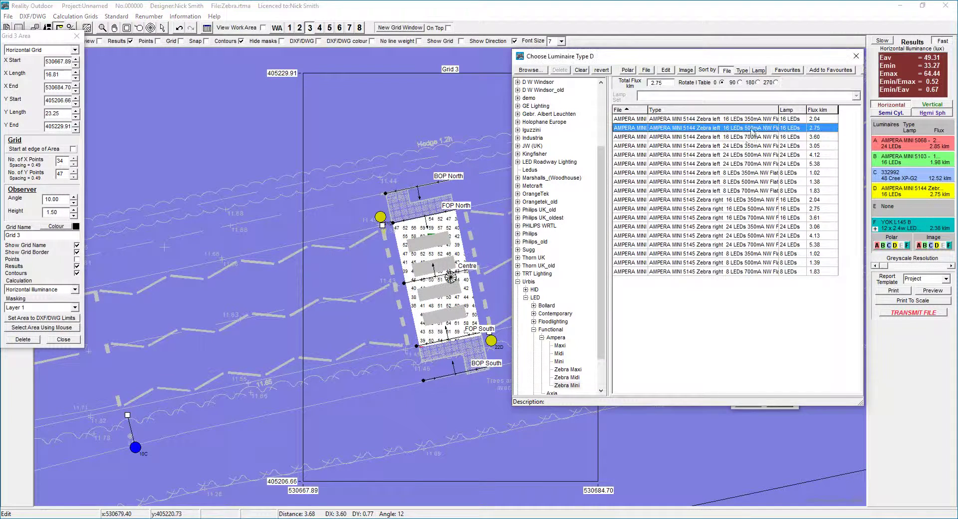
{"action": "left_click", "coordinate": [320, 28]}
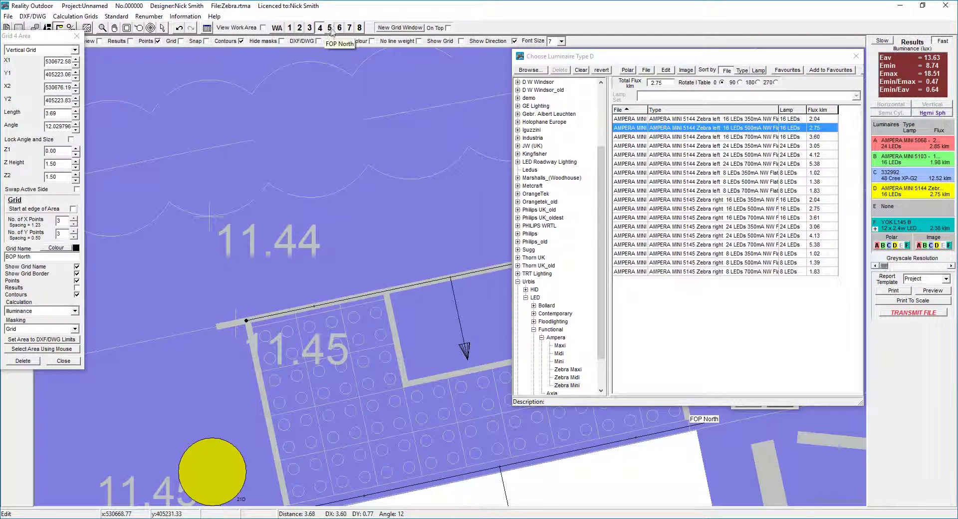
{"action": "left_click", "coordinate": [719, 137]}
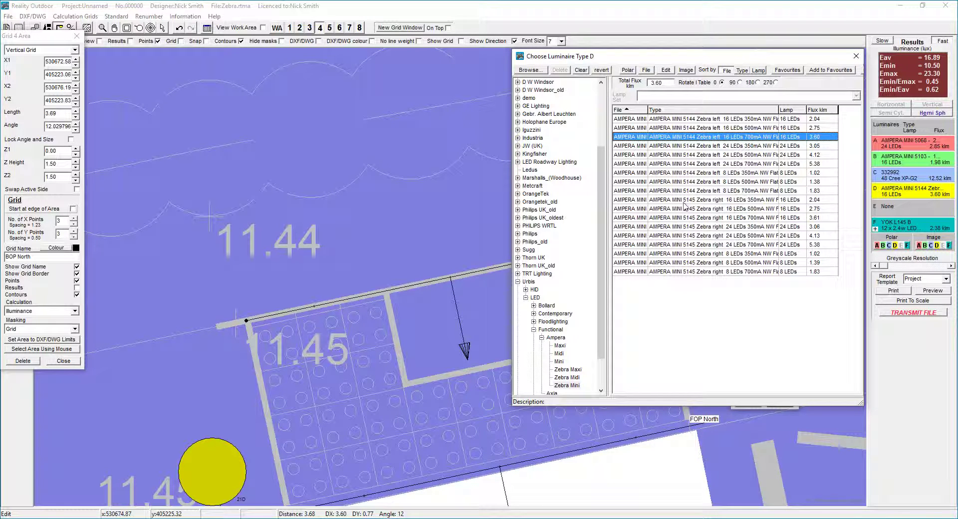
Zoom out to the whole crossing and close Choose Luminaire Type D with the 3.60 klm Zebra left kept.
{"action": "scroll", "coordinate": [312, 242], "scroll_direction": "down", "scroll_amount": 5}
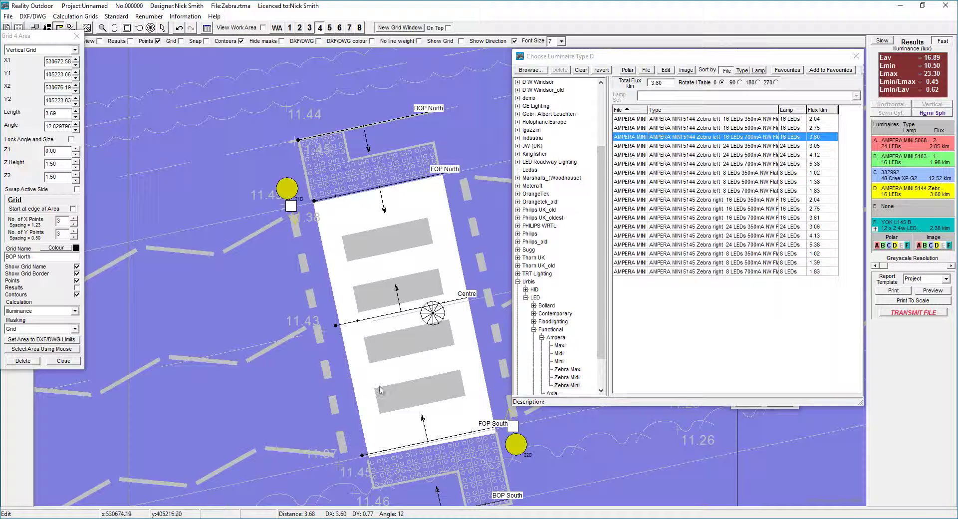
{"action": "left_click", "coordinate": [856, 55]}
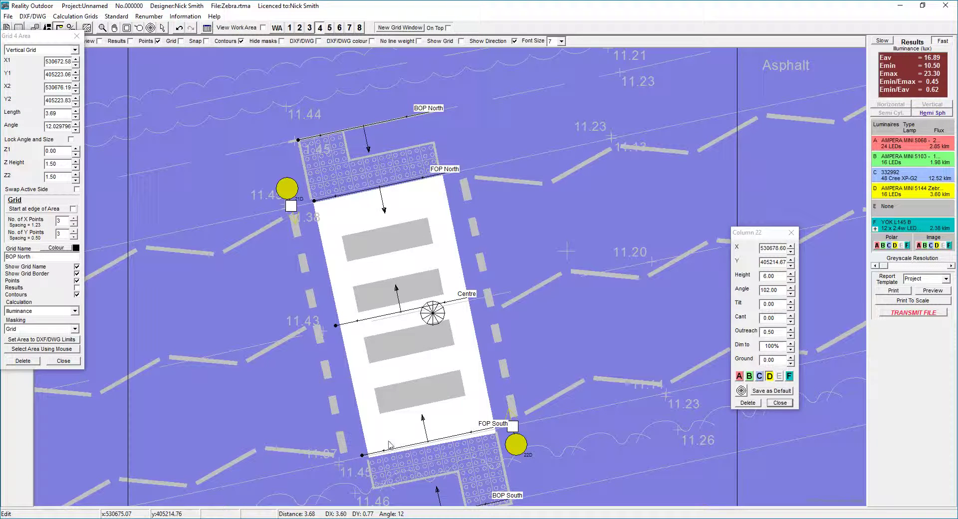
Close the Grid 4 Area panel to return to the Luminaires panel.
{"action": "left_click", "coordinate": [77, 36]}
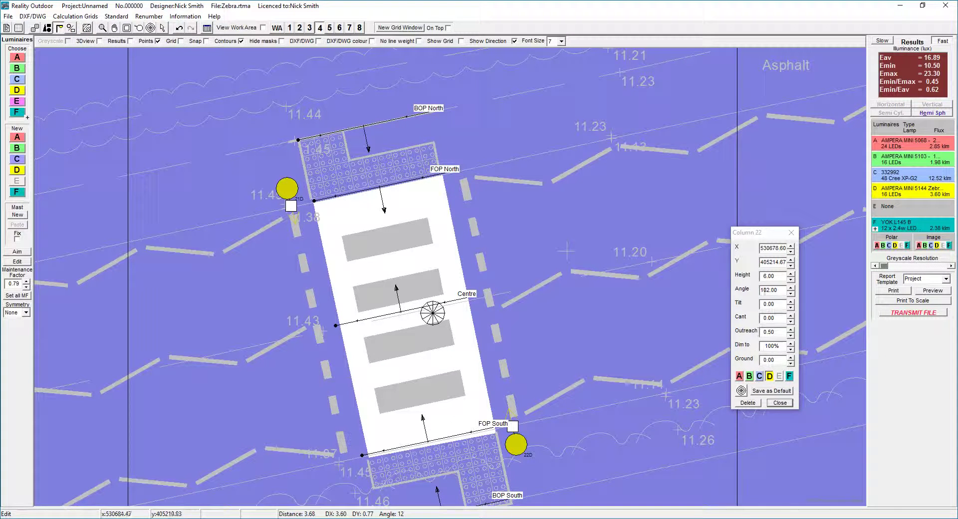